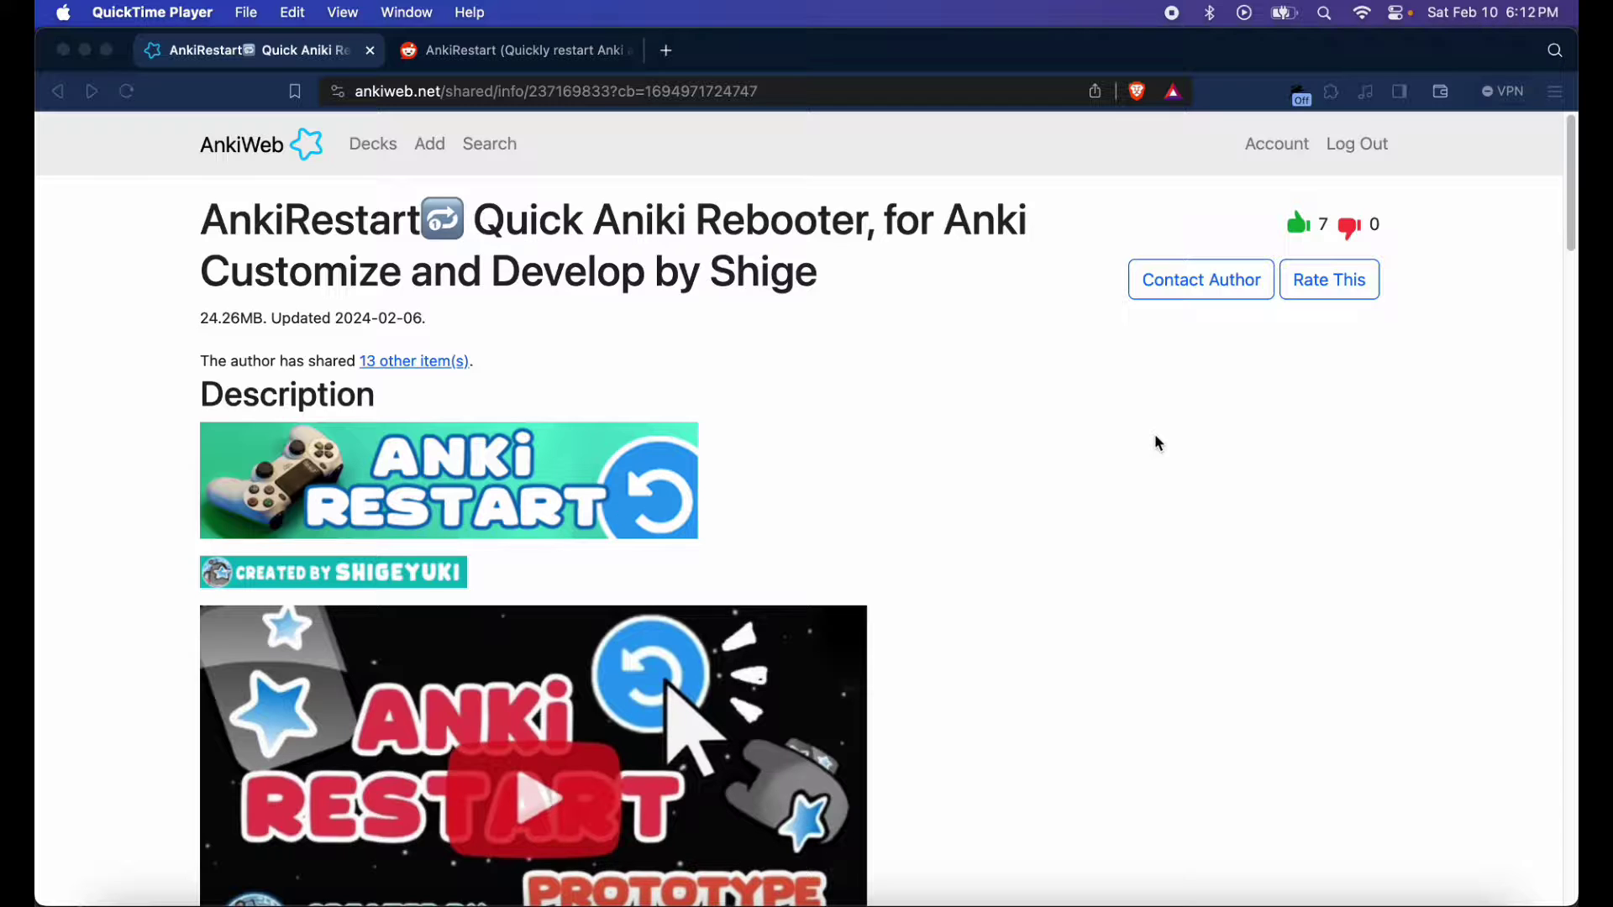
Step: Scroll down to the Attention notes and the 'Normal add-on vs This add-on' diagram
scroll(1157, 442, down, 20)
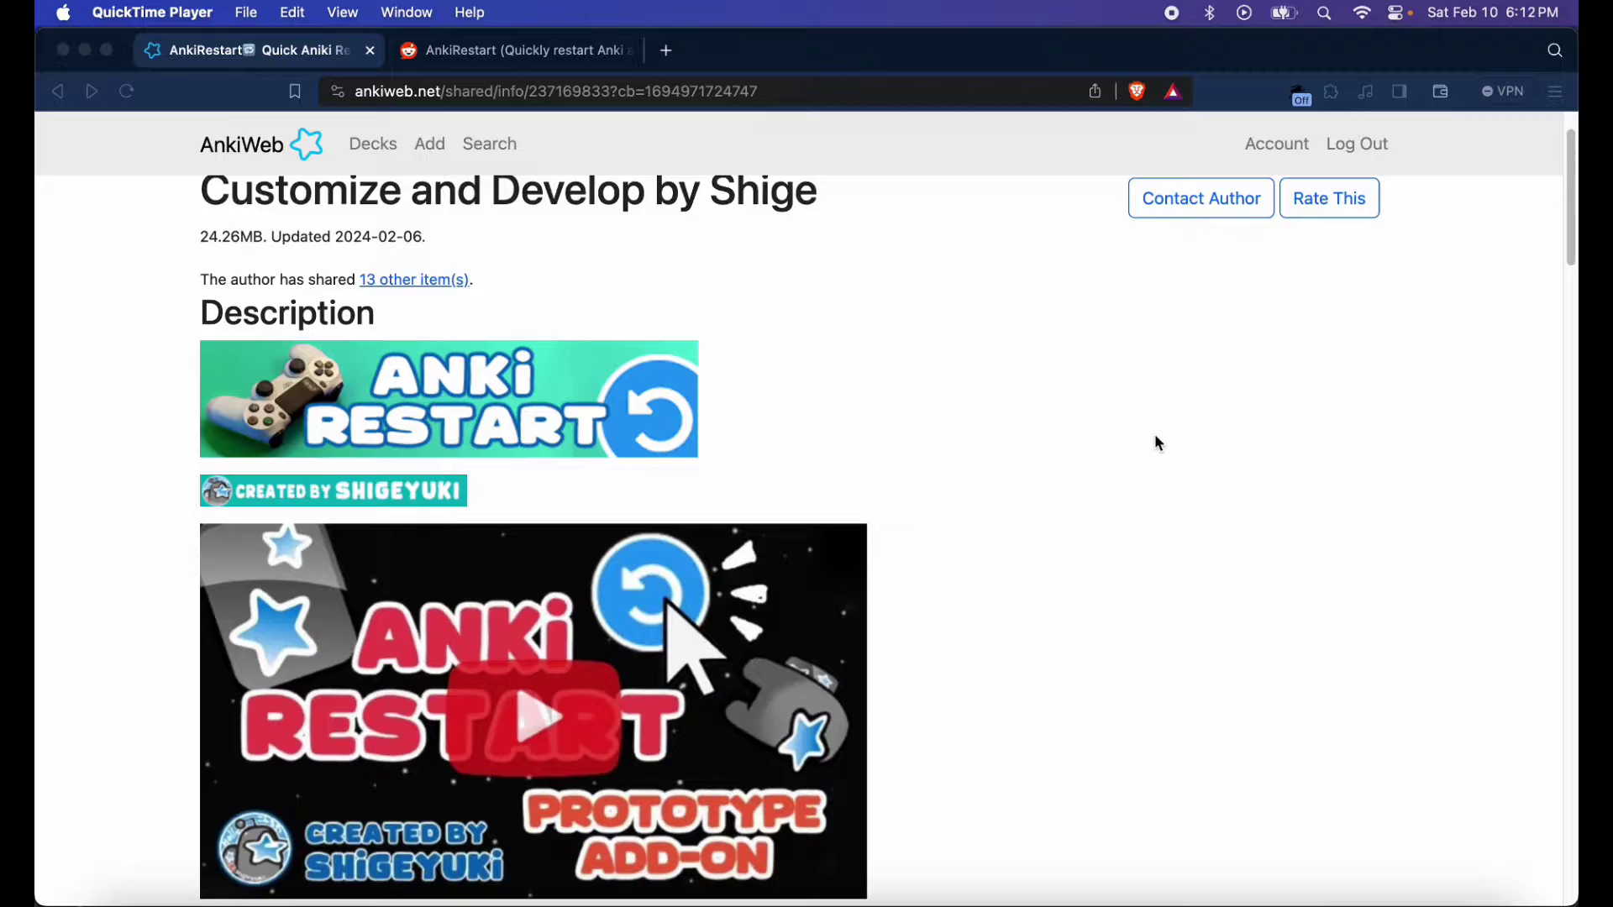
scroll(1157, 443, down, 4)
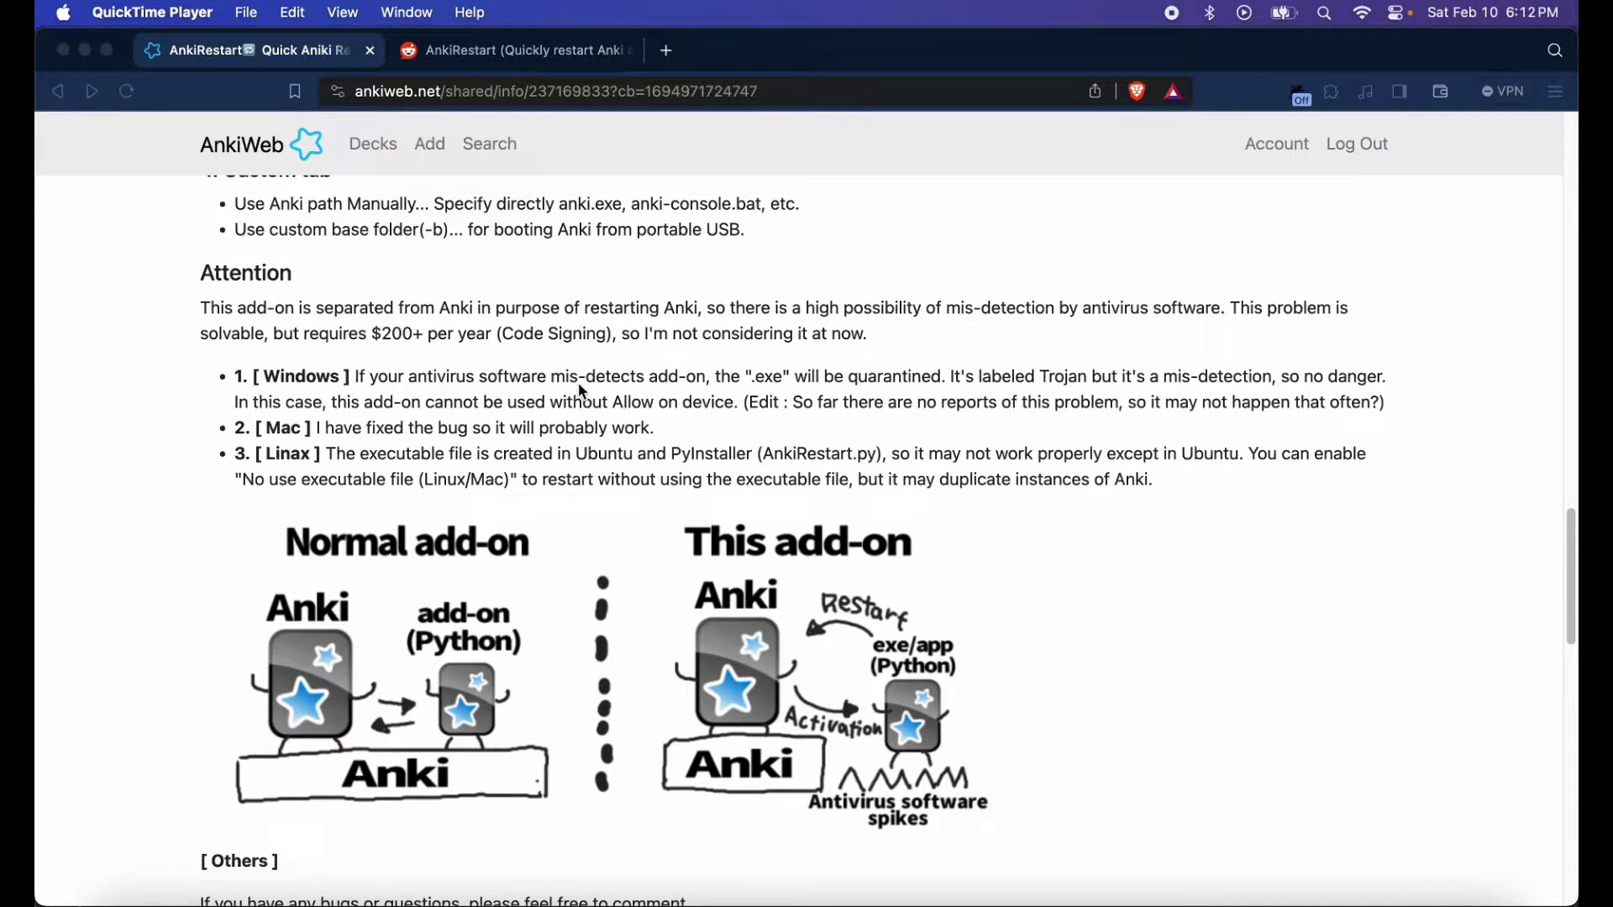
click(539, 56)
scroll(594, 561, down, 6)
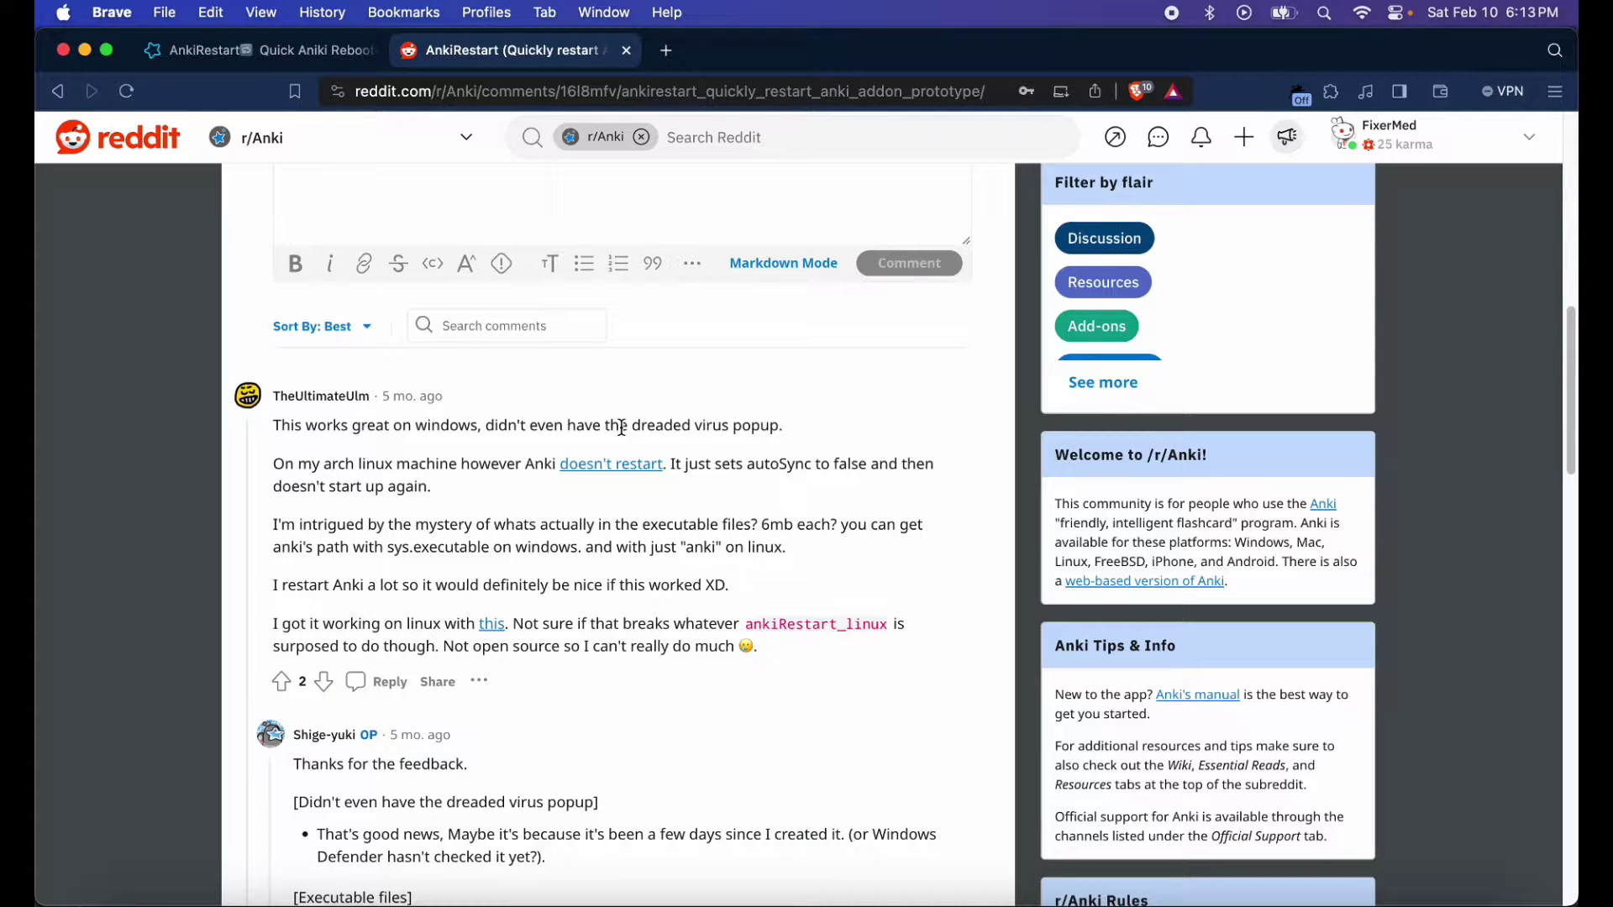
scroll(684, 386, up, 10)
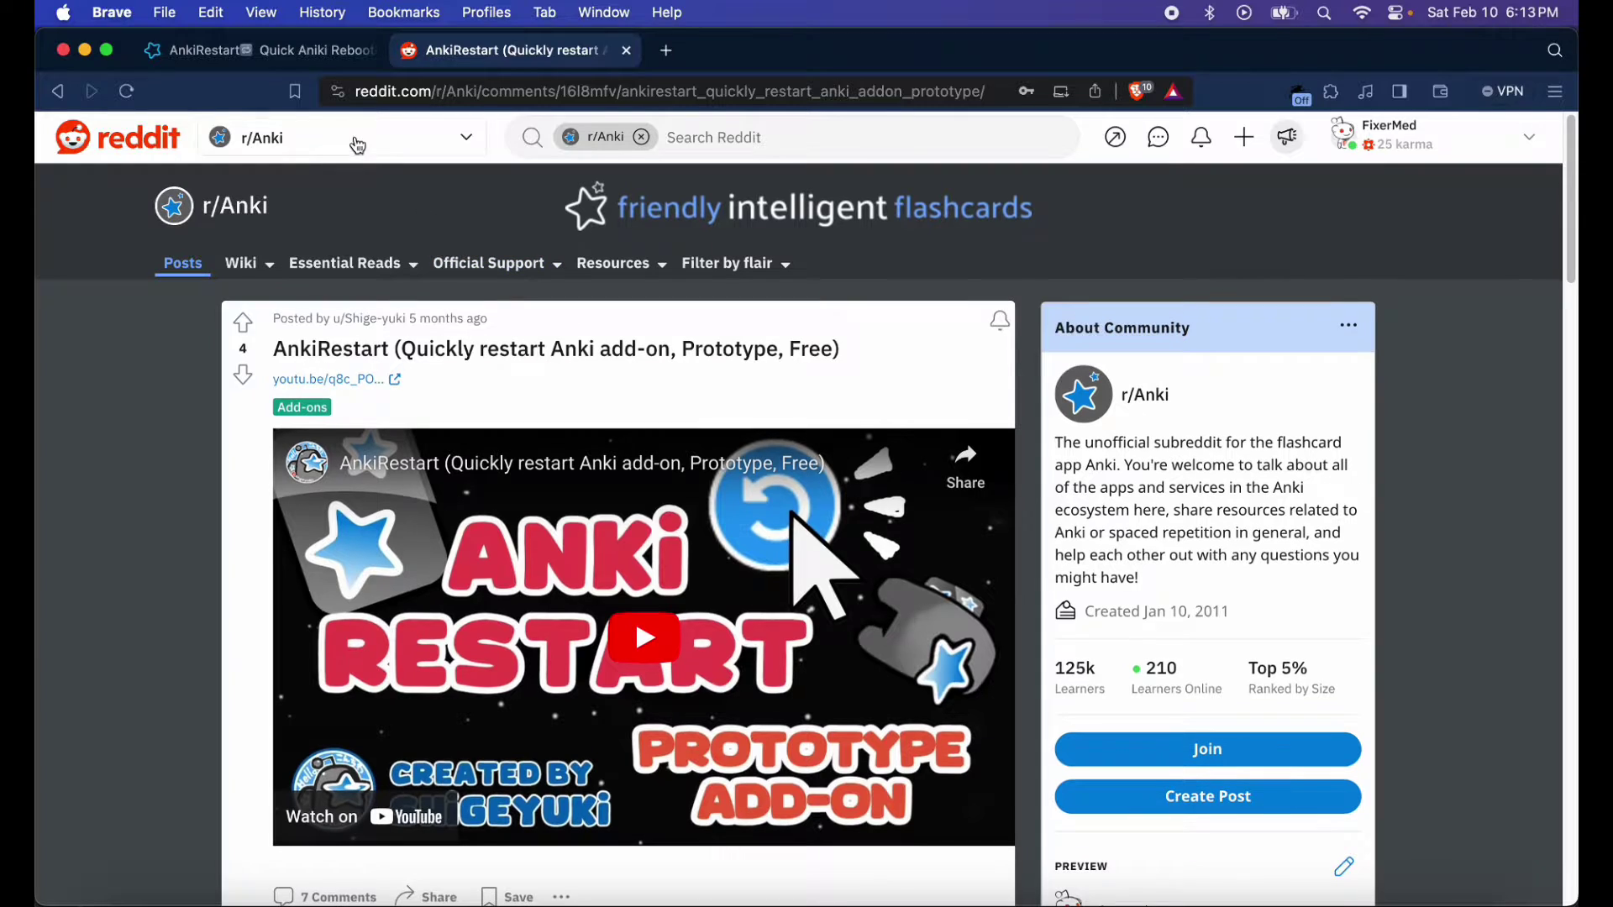
key(ctrl+shift+Tab)
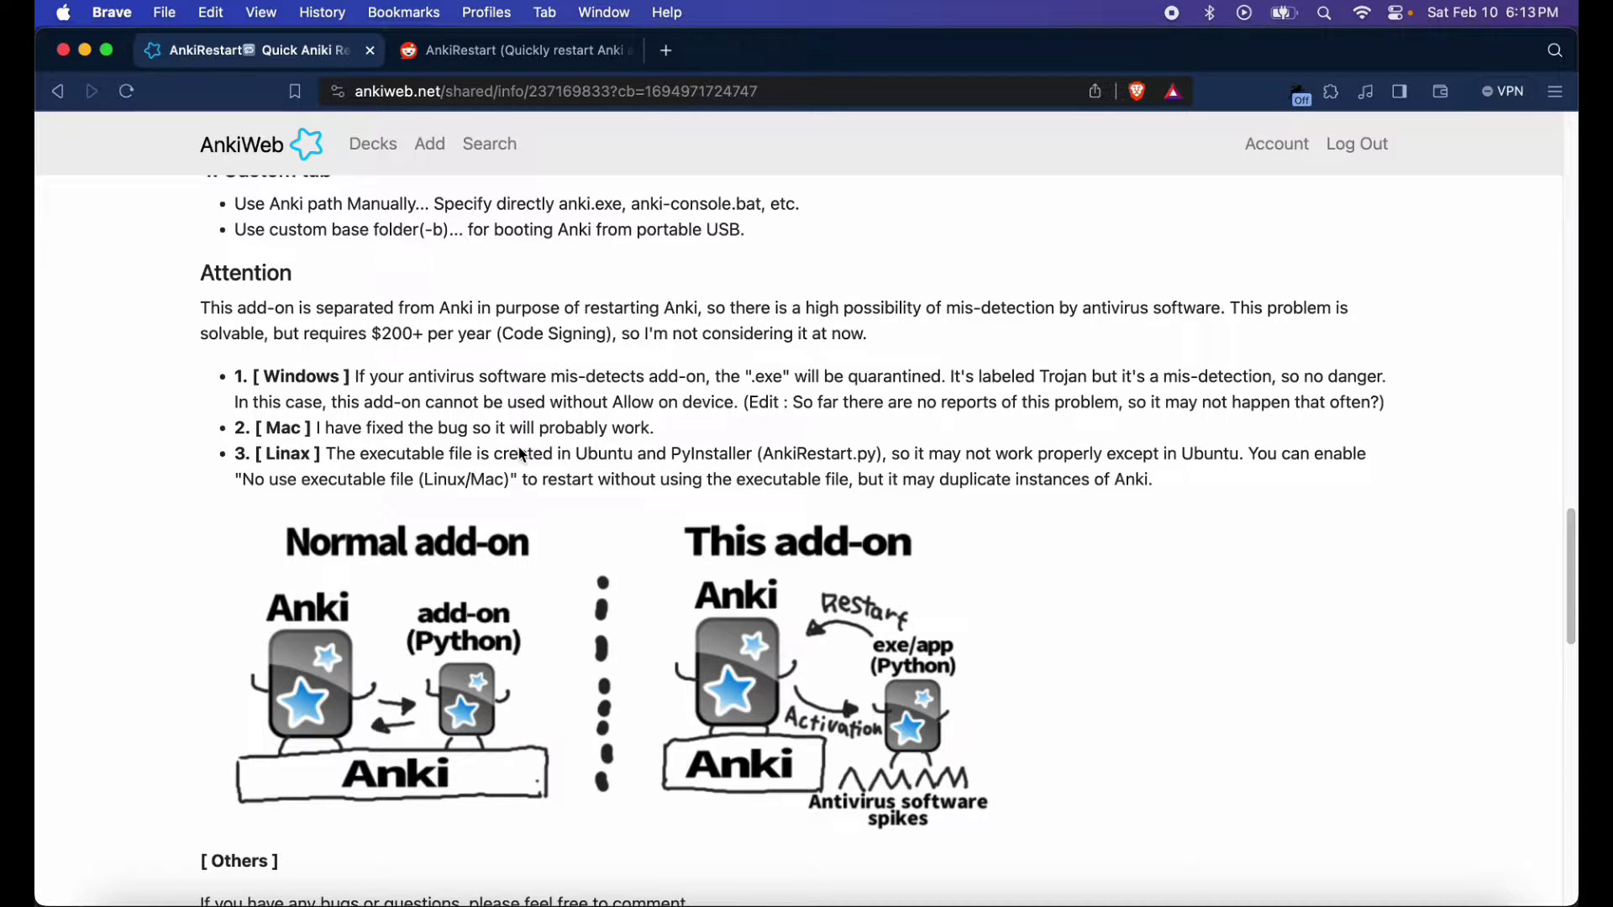
Step: Scroll the AnkiRestart page to its Download section showing add-on code 237169833
scroll(569, 574, up, 2)
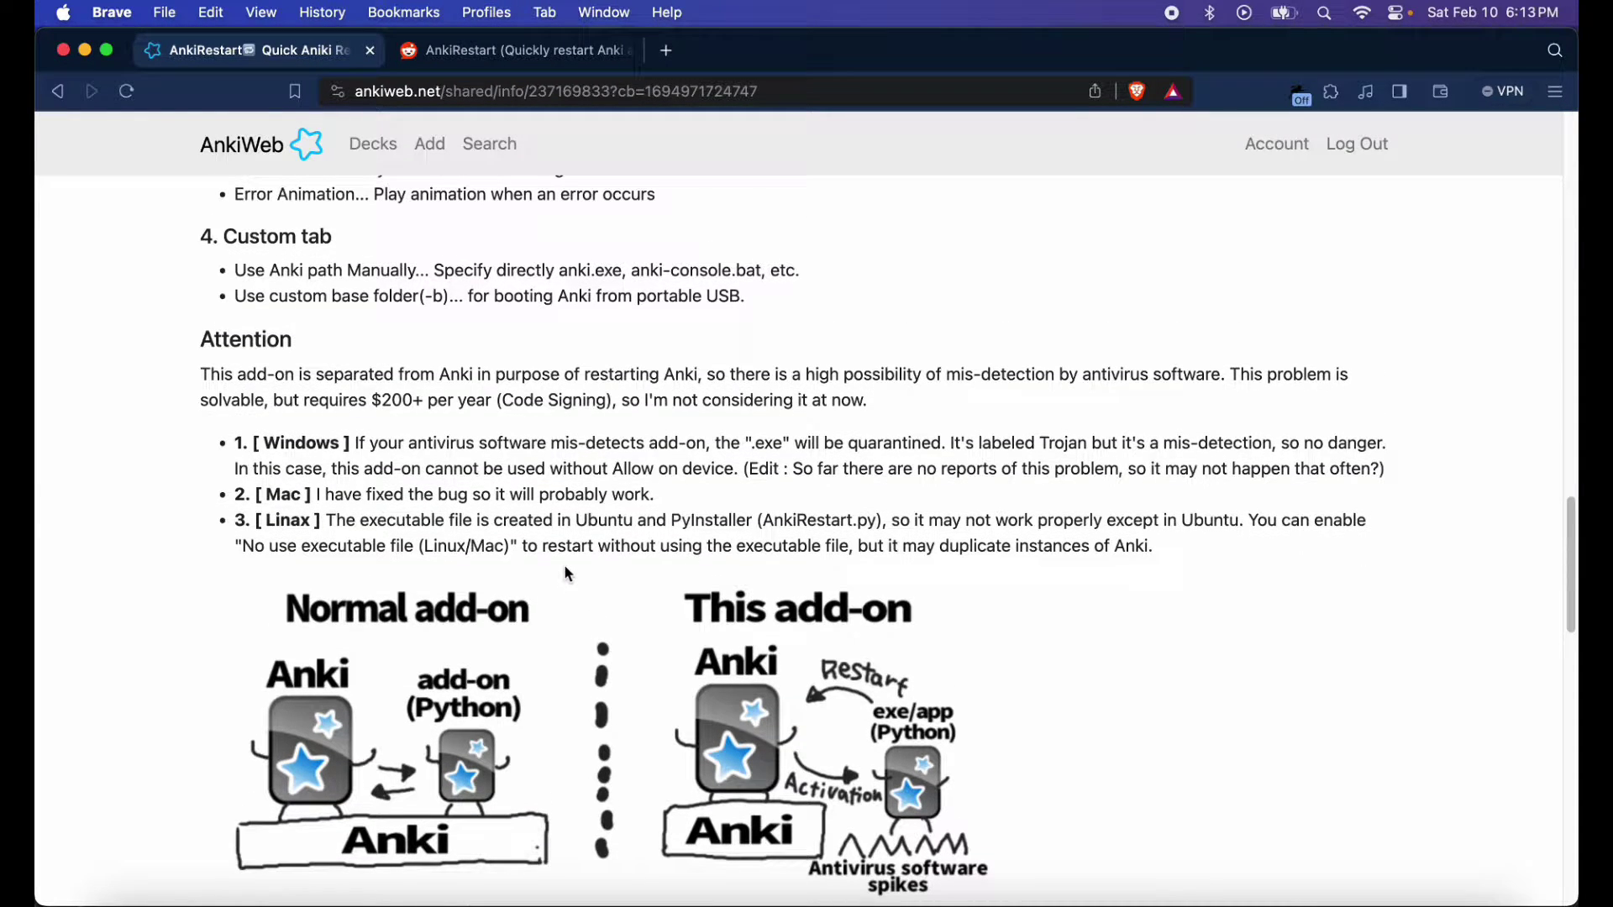
scroll(569, 575, up, 15)
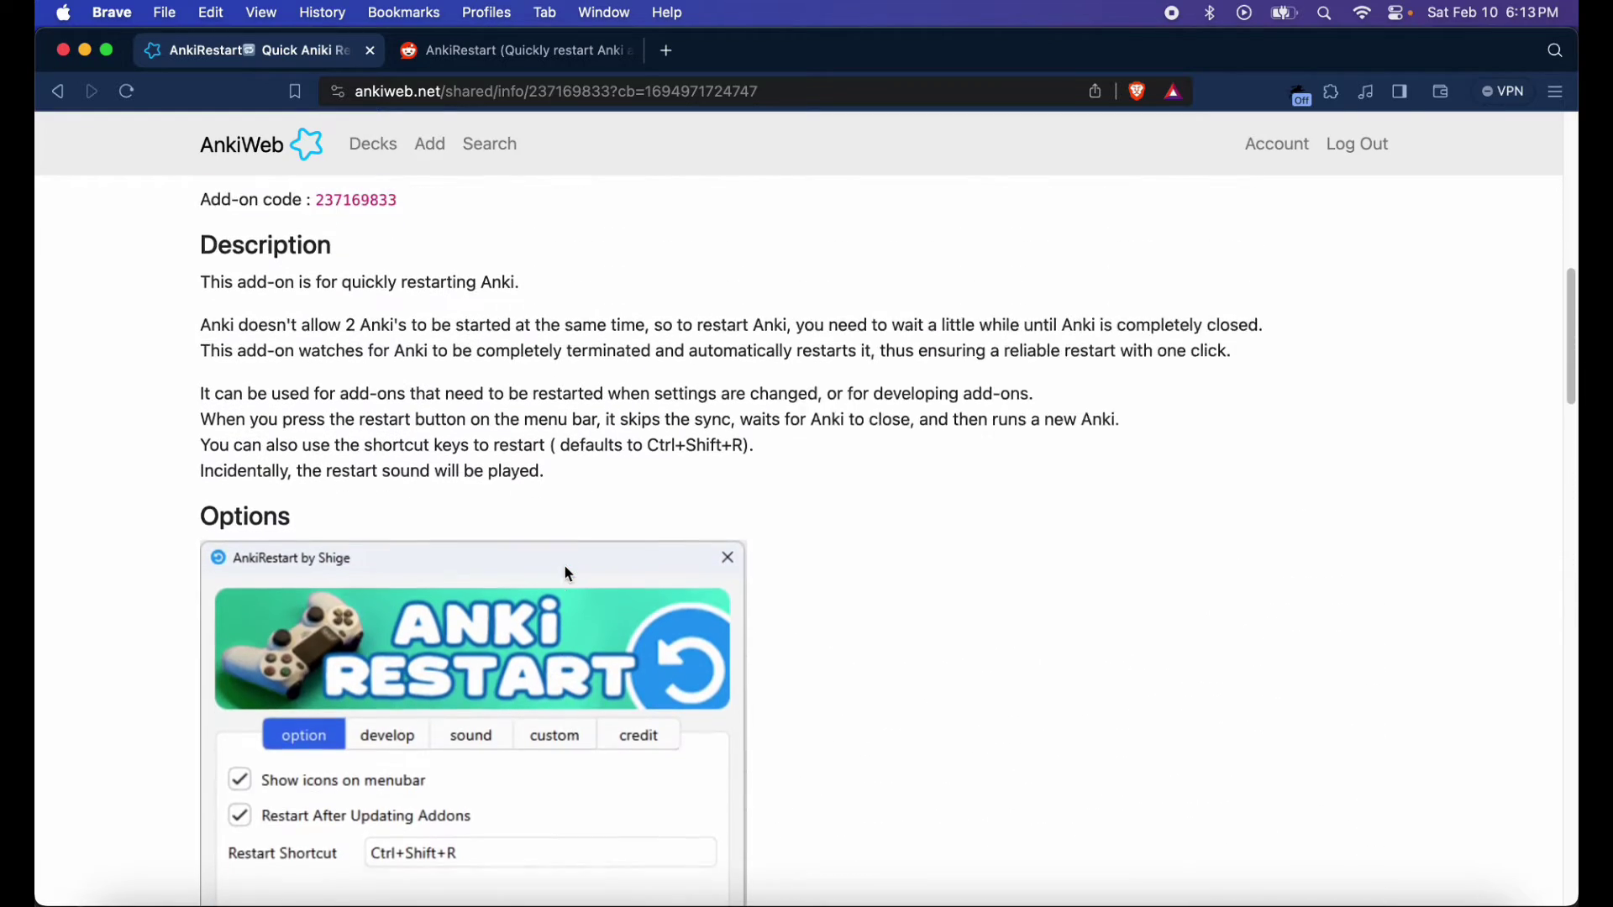
scroll(568, 575, up, 10)
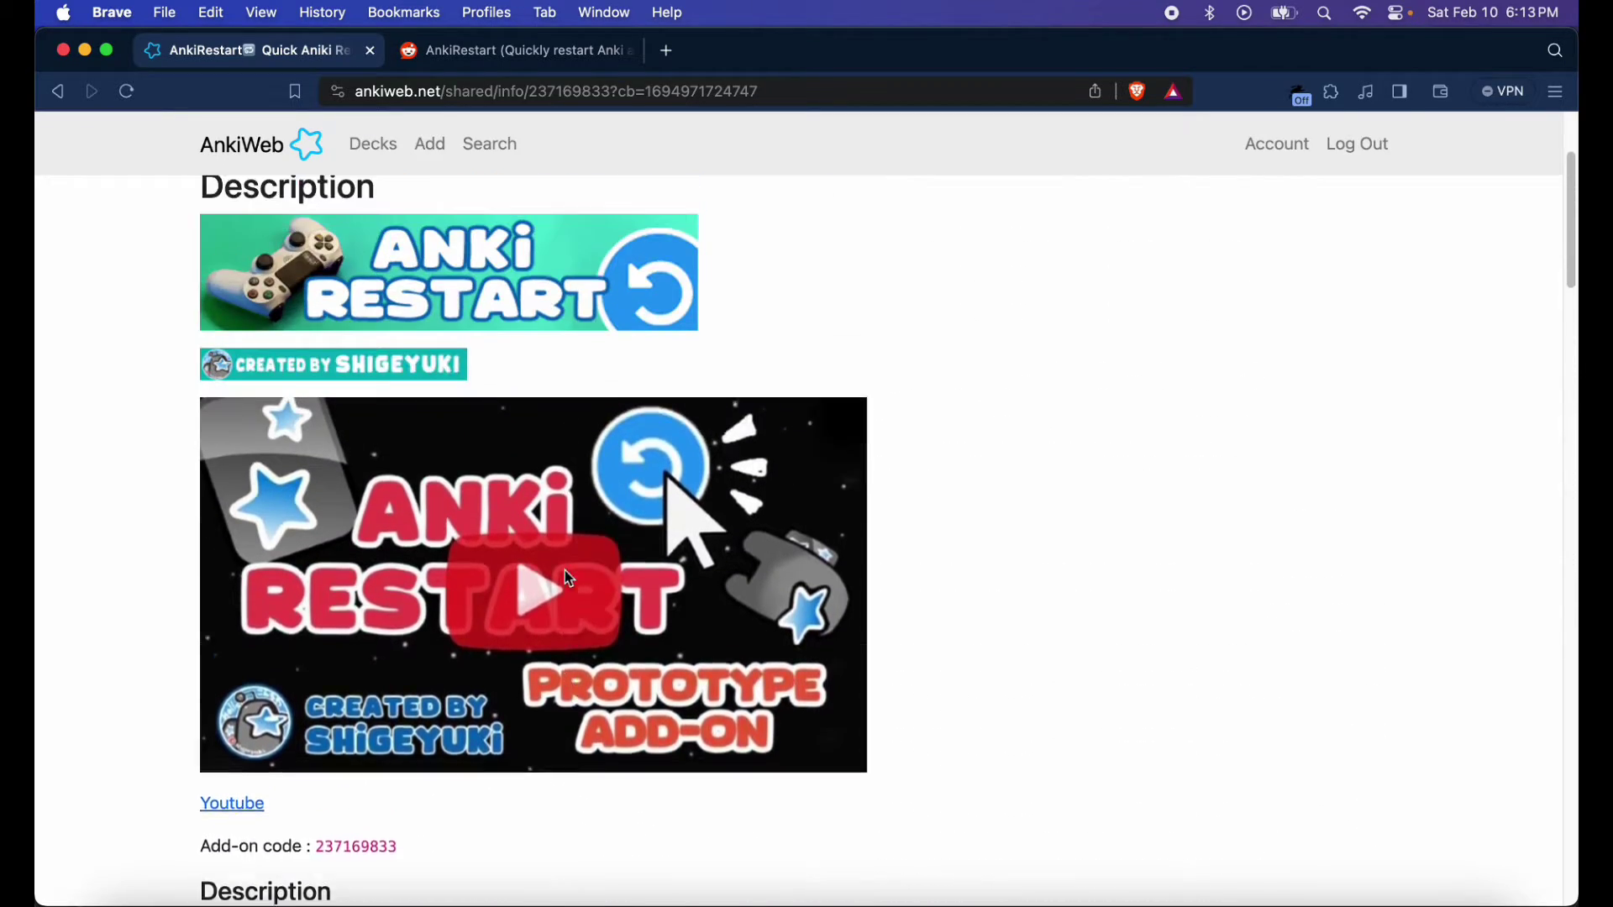
scroll(569, 578, down, 10)
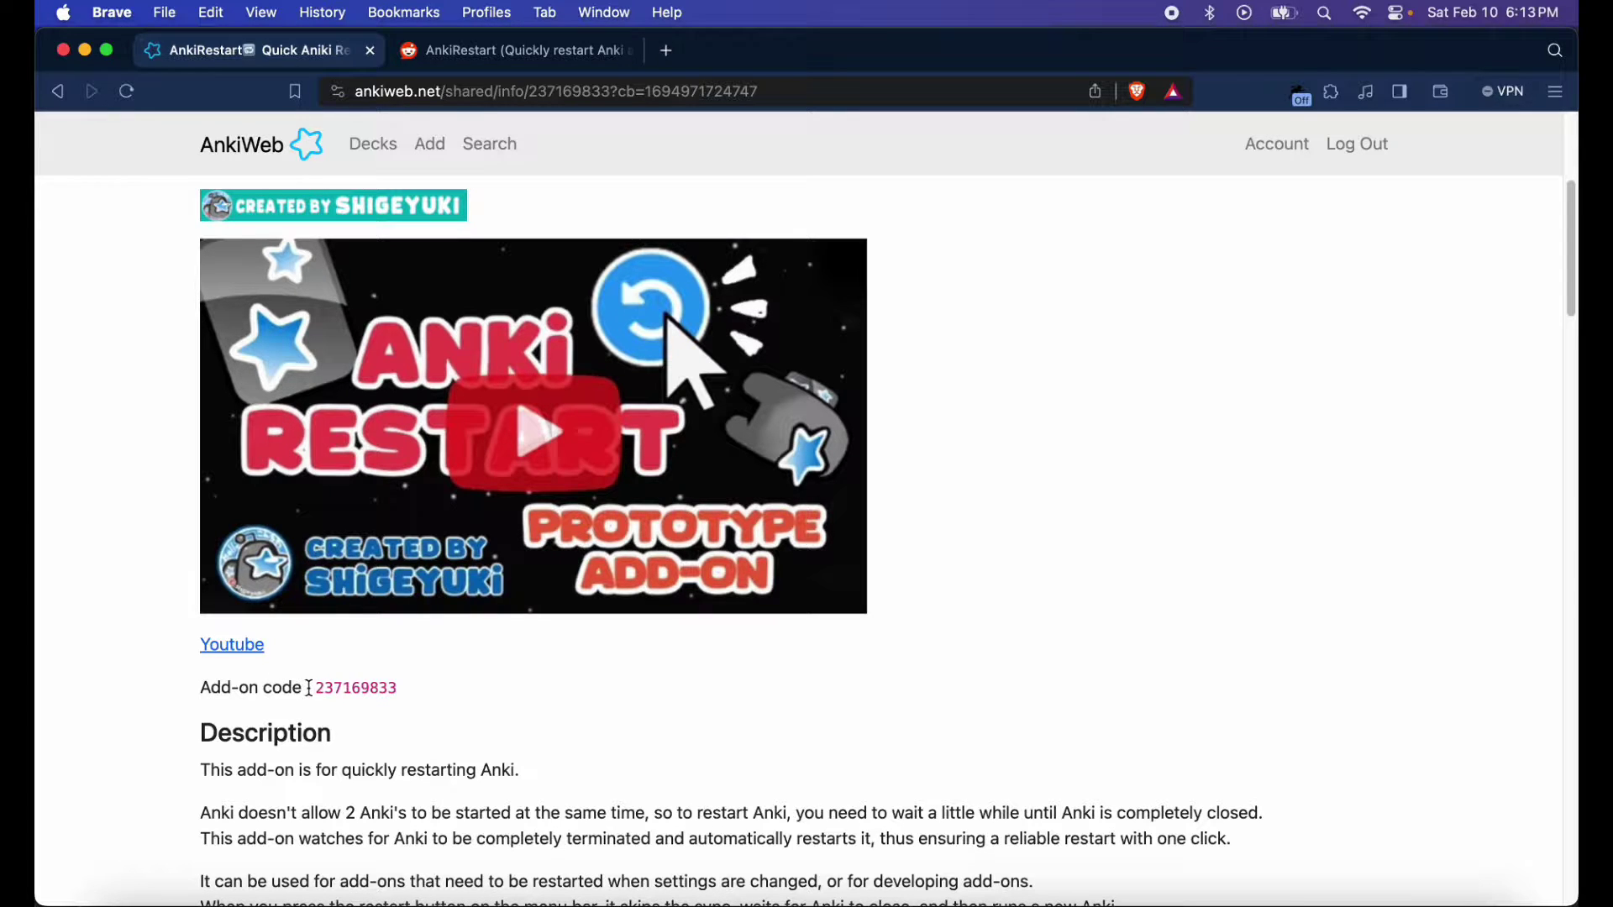
scroll(431, 709, down, 20)
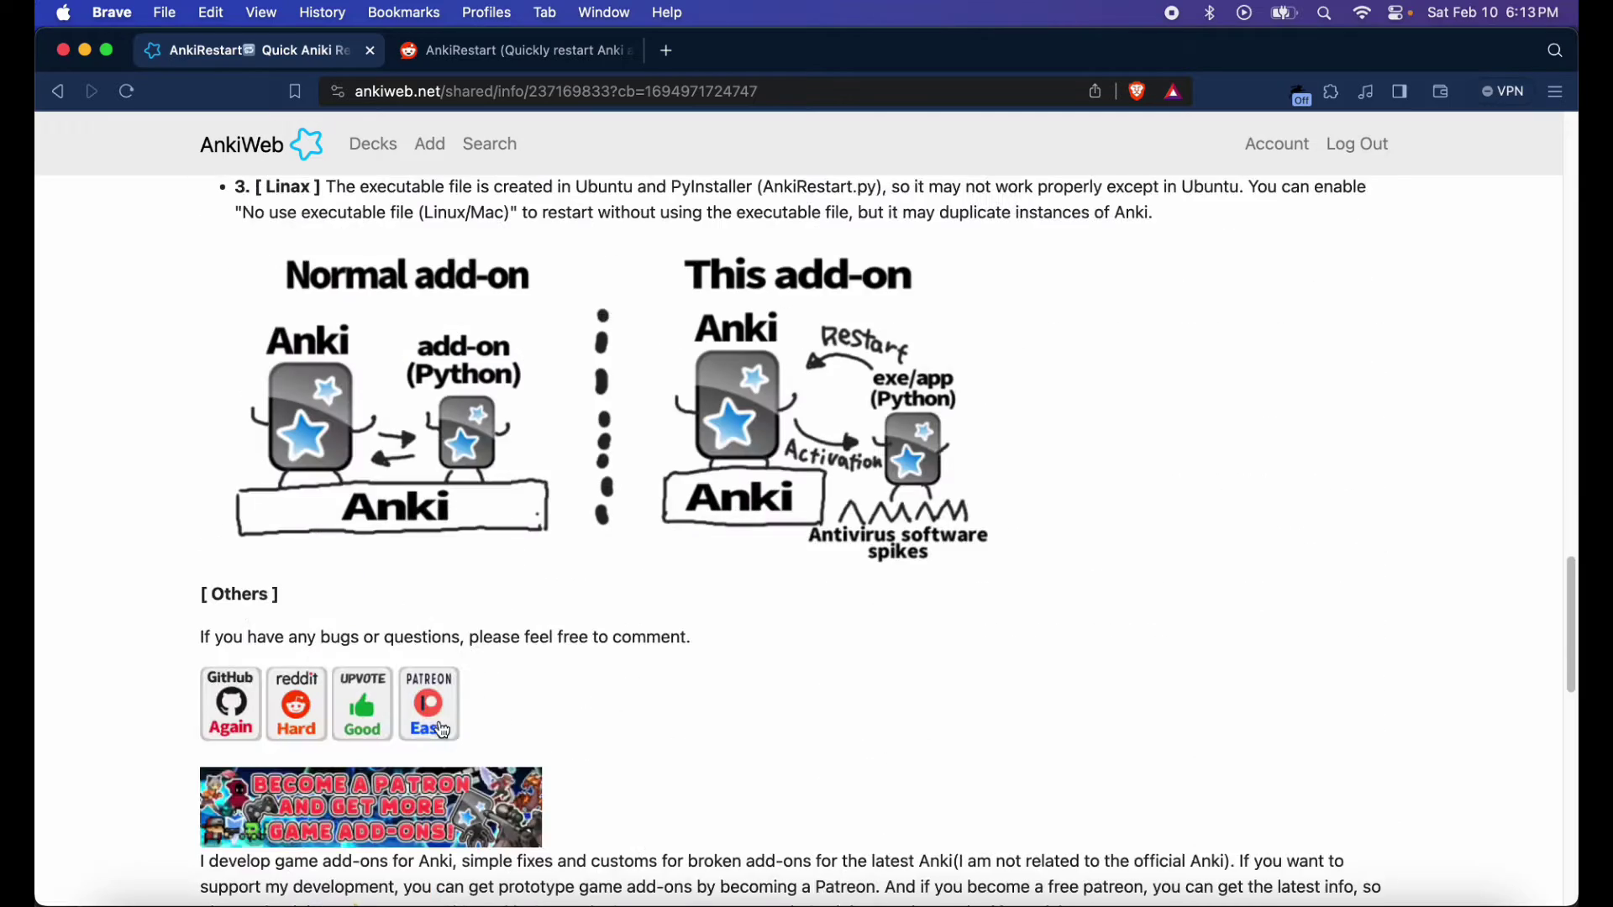
scroll(440, 724, down, 15)
scroll(438, 719, up, 13)
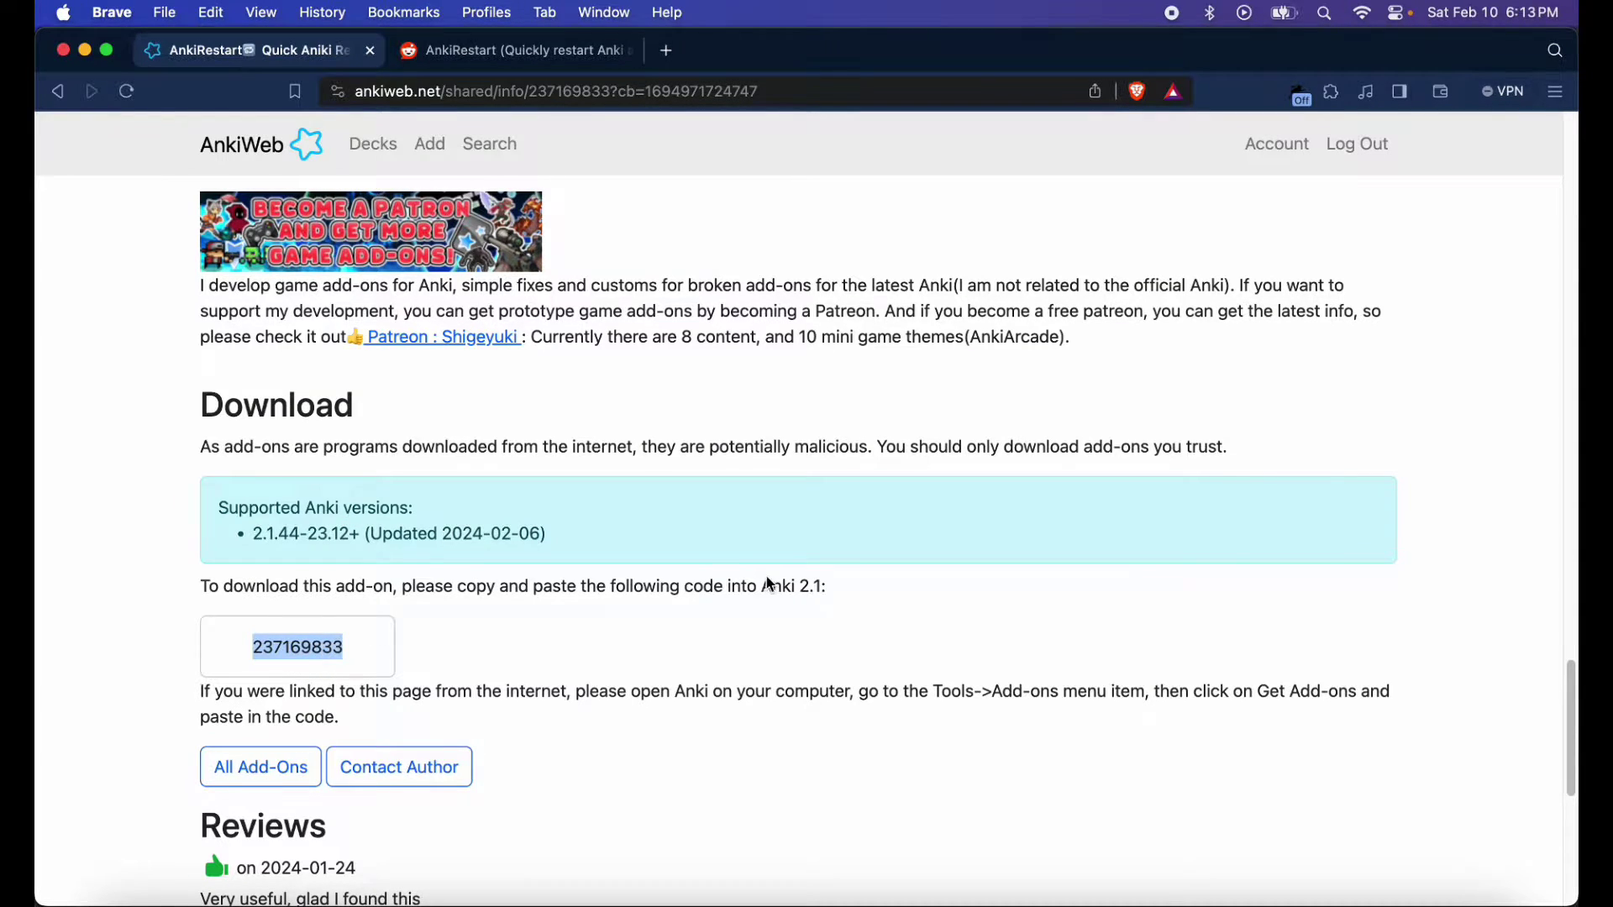
Step: Install AnkiRestart through Tools > Add-ons > Get Add-ons using code 237169833, then close the add-on list
click(1239, 897)
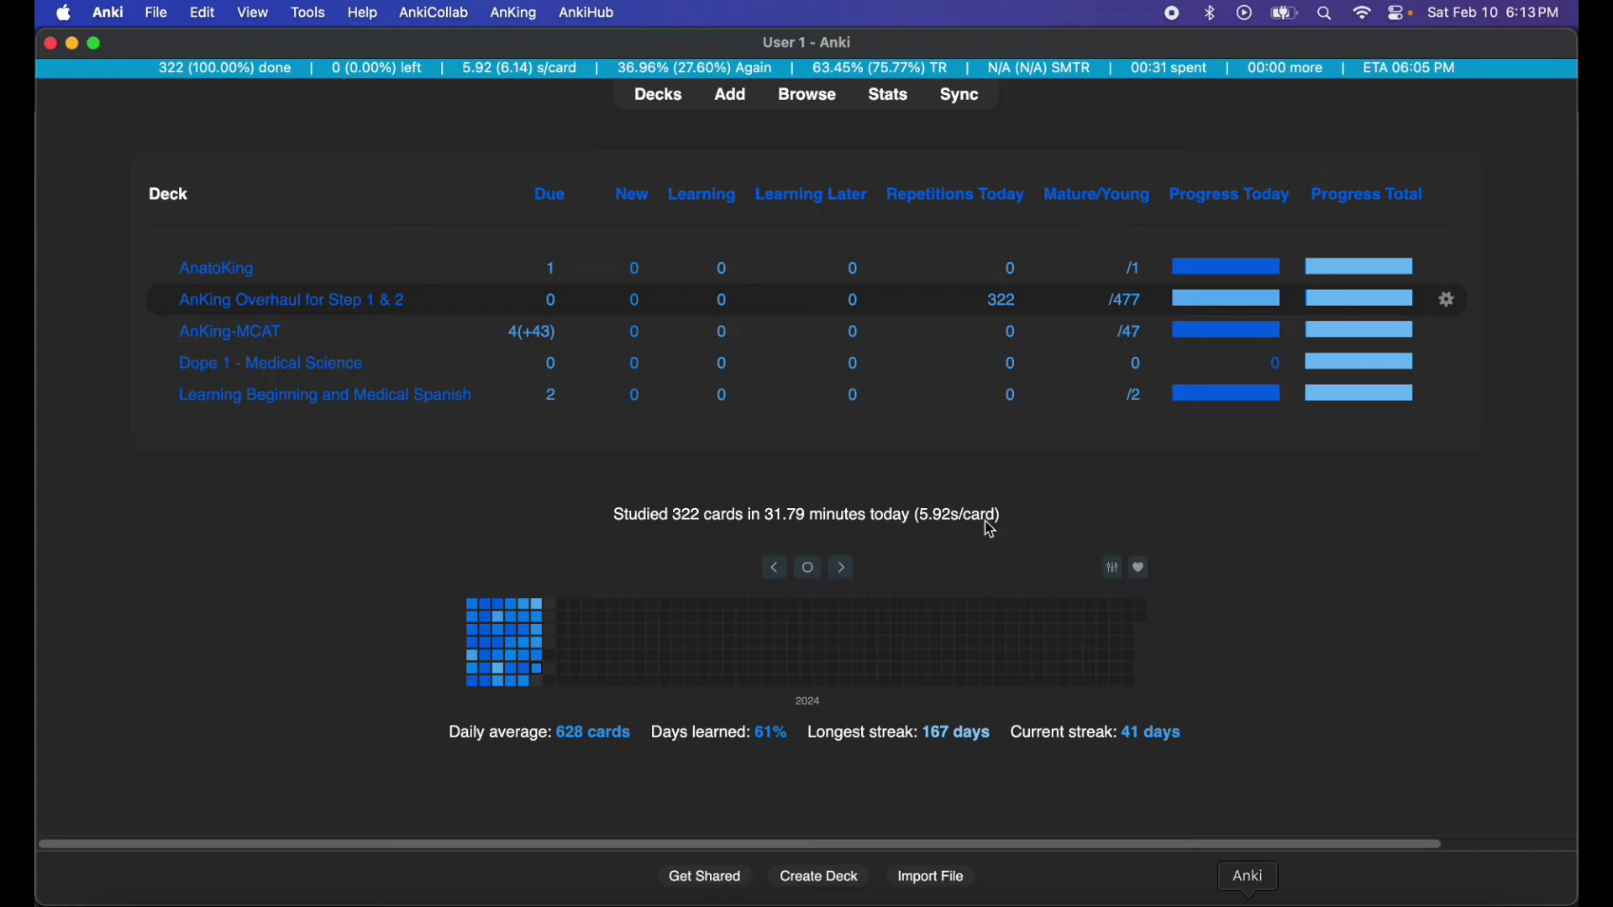
click(308, 12)
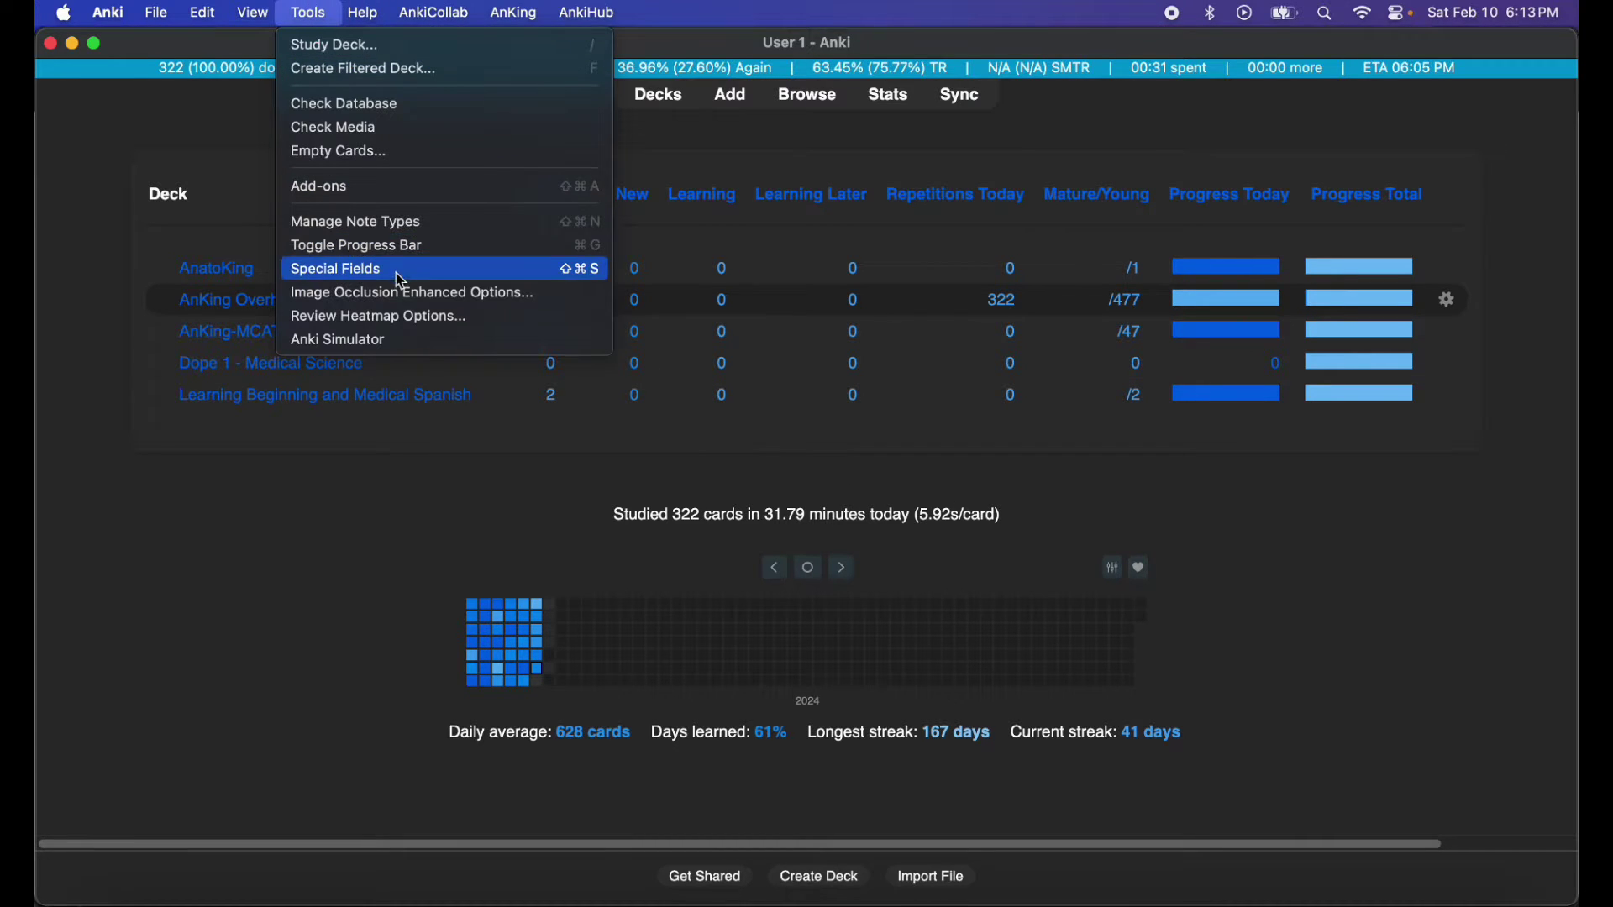
click(392, 196)
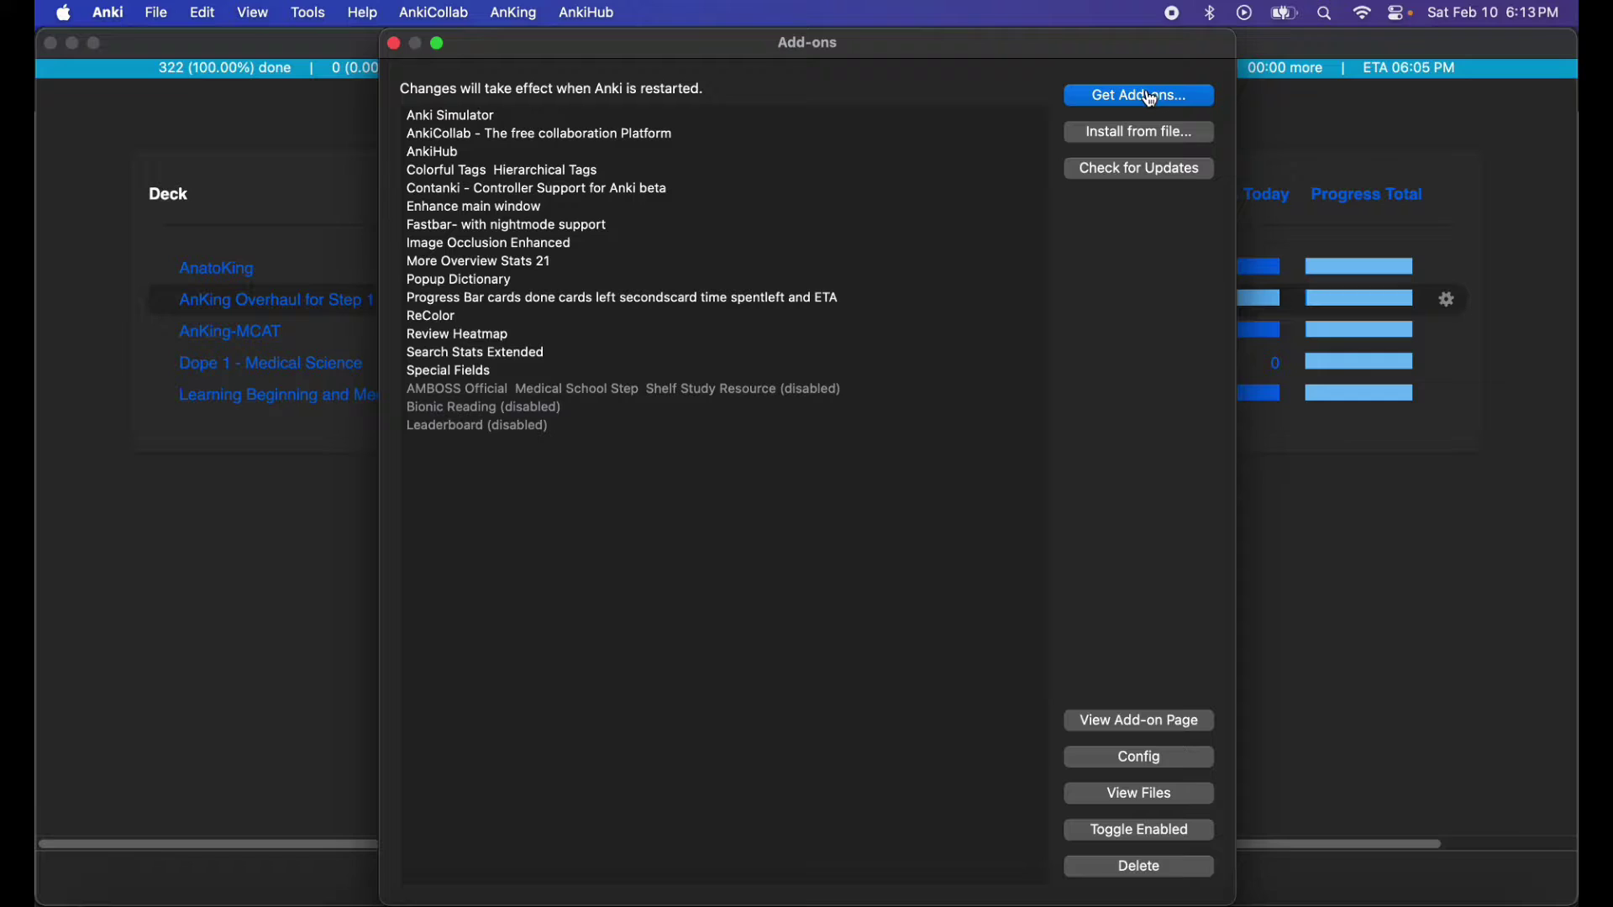
click(1148, 101)
text(237169833)
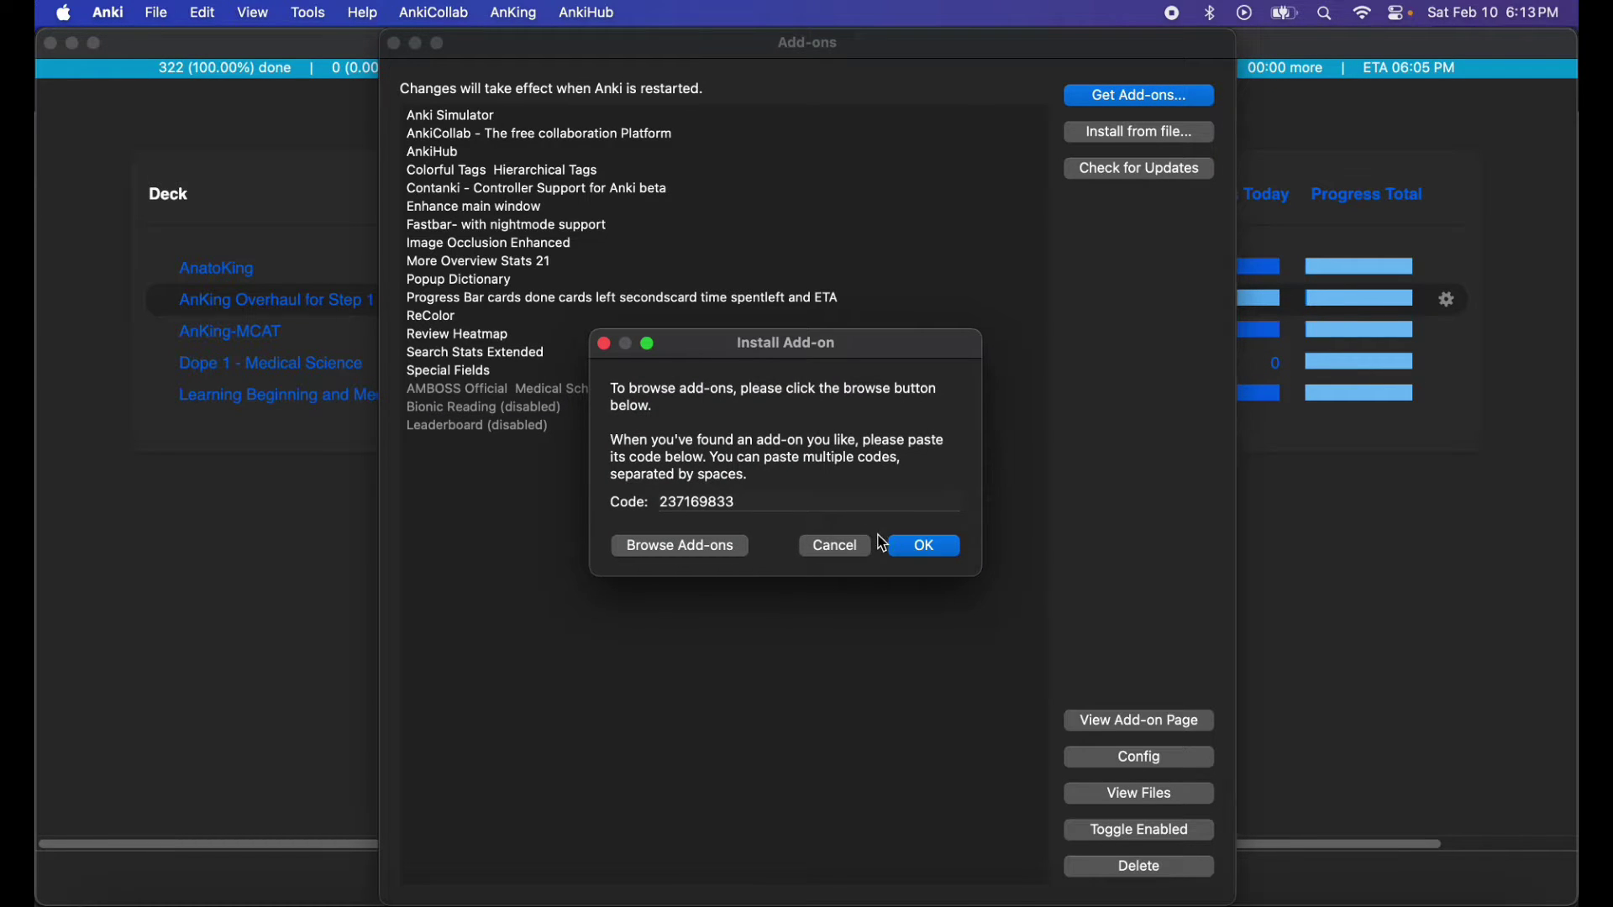
click(924, 554)
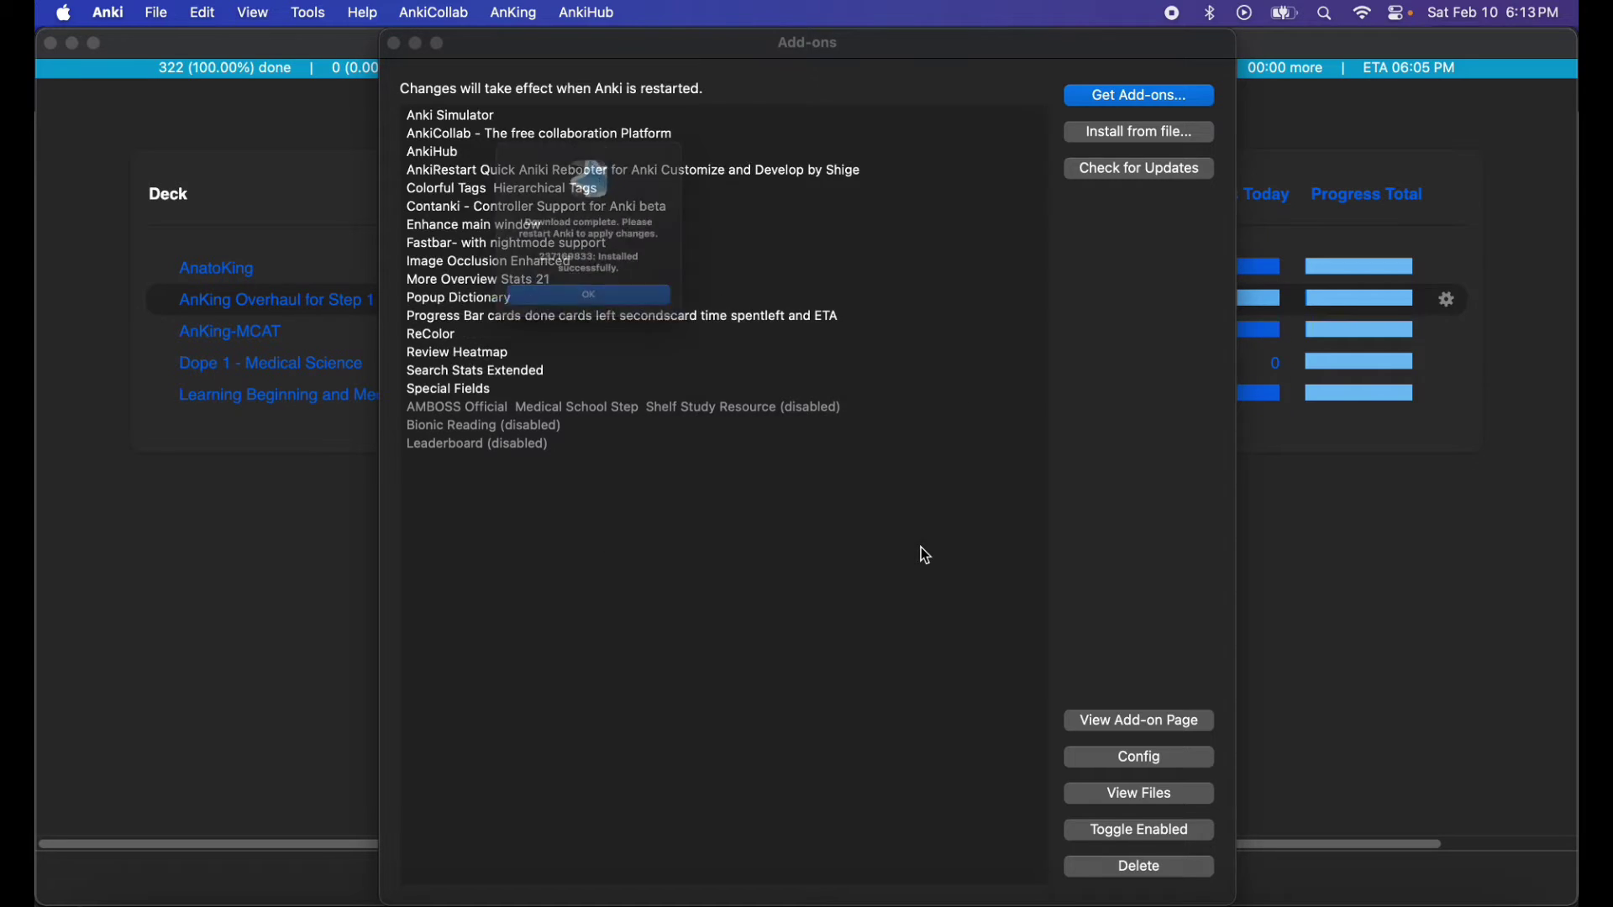
click(677, 328)
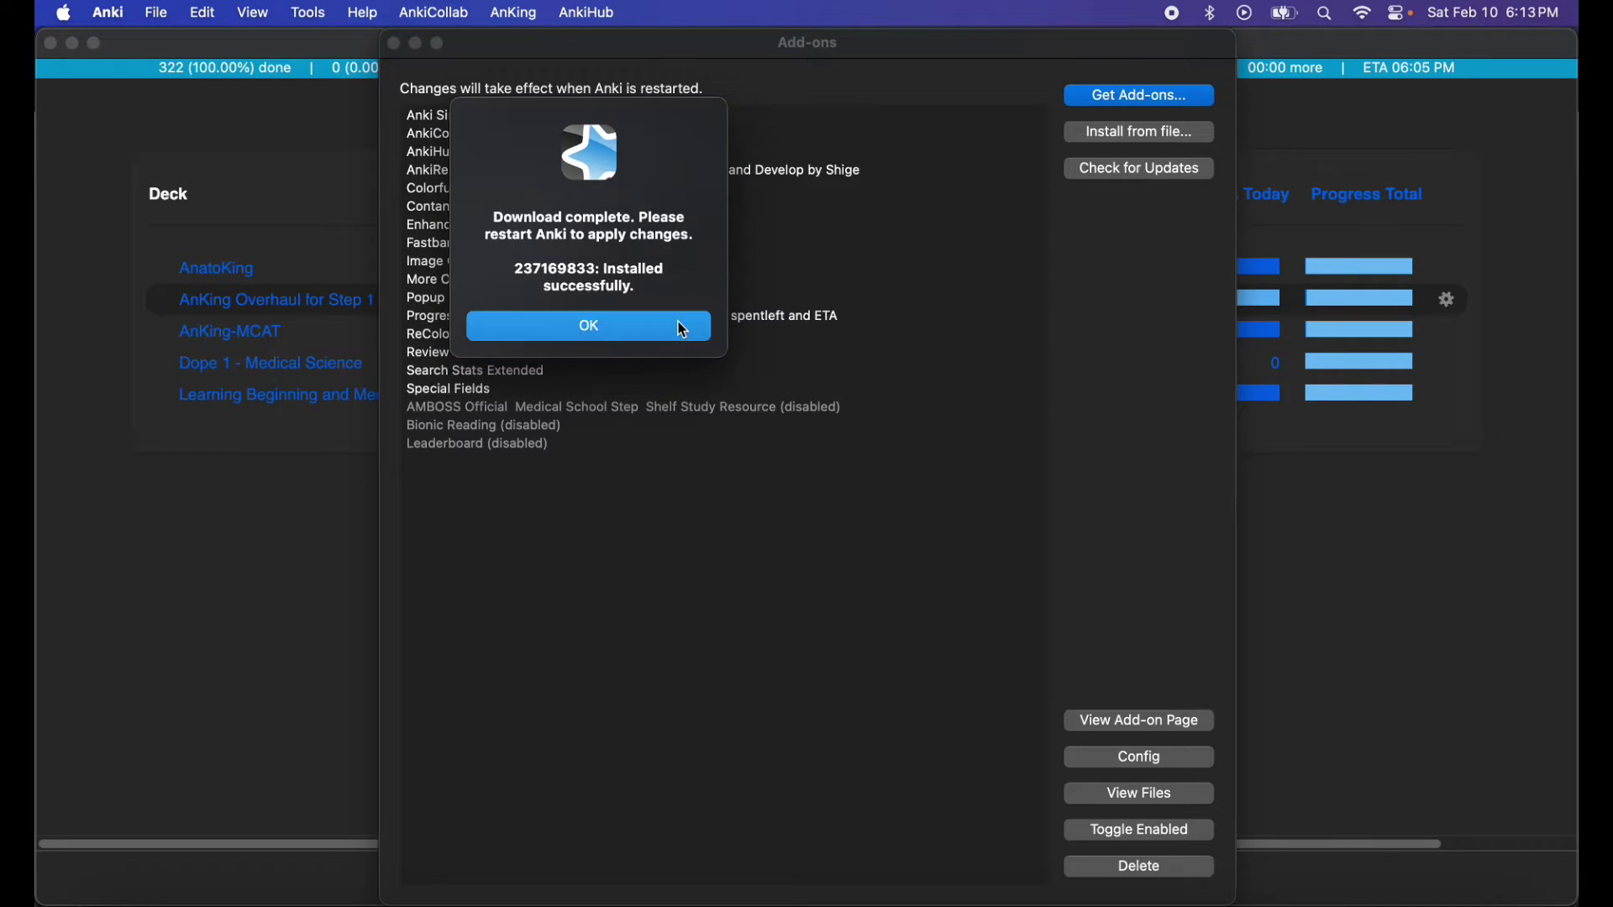
click(394, 44)
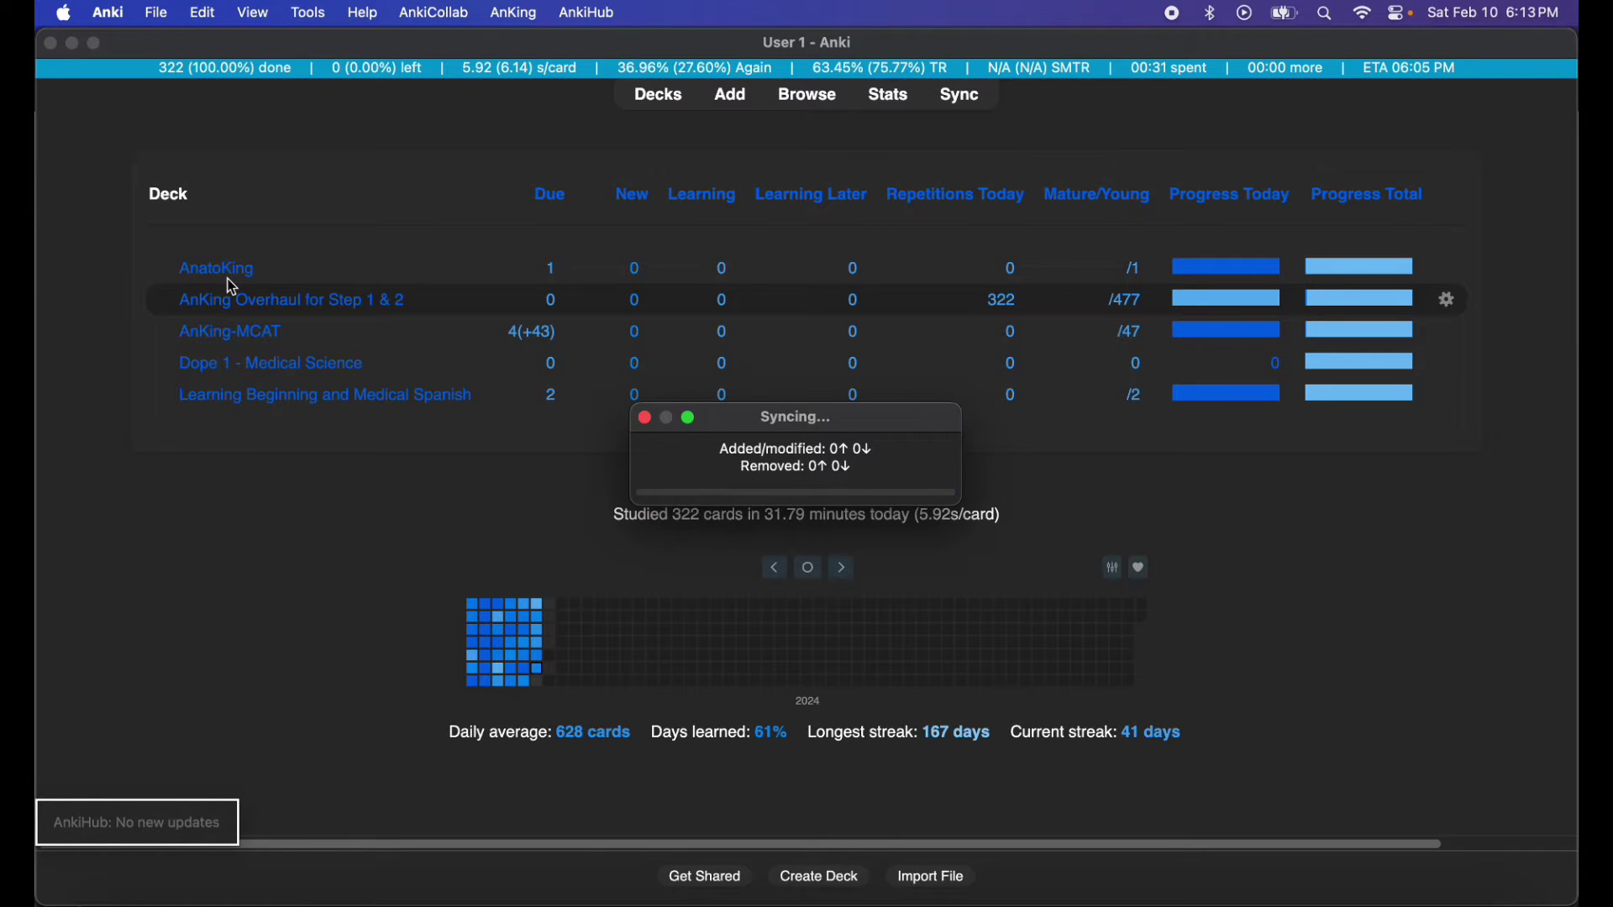
Step: Quit Anki and relaunch it from the Dock to load AnkiRestart
key(super+Tab)
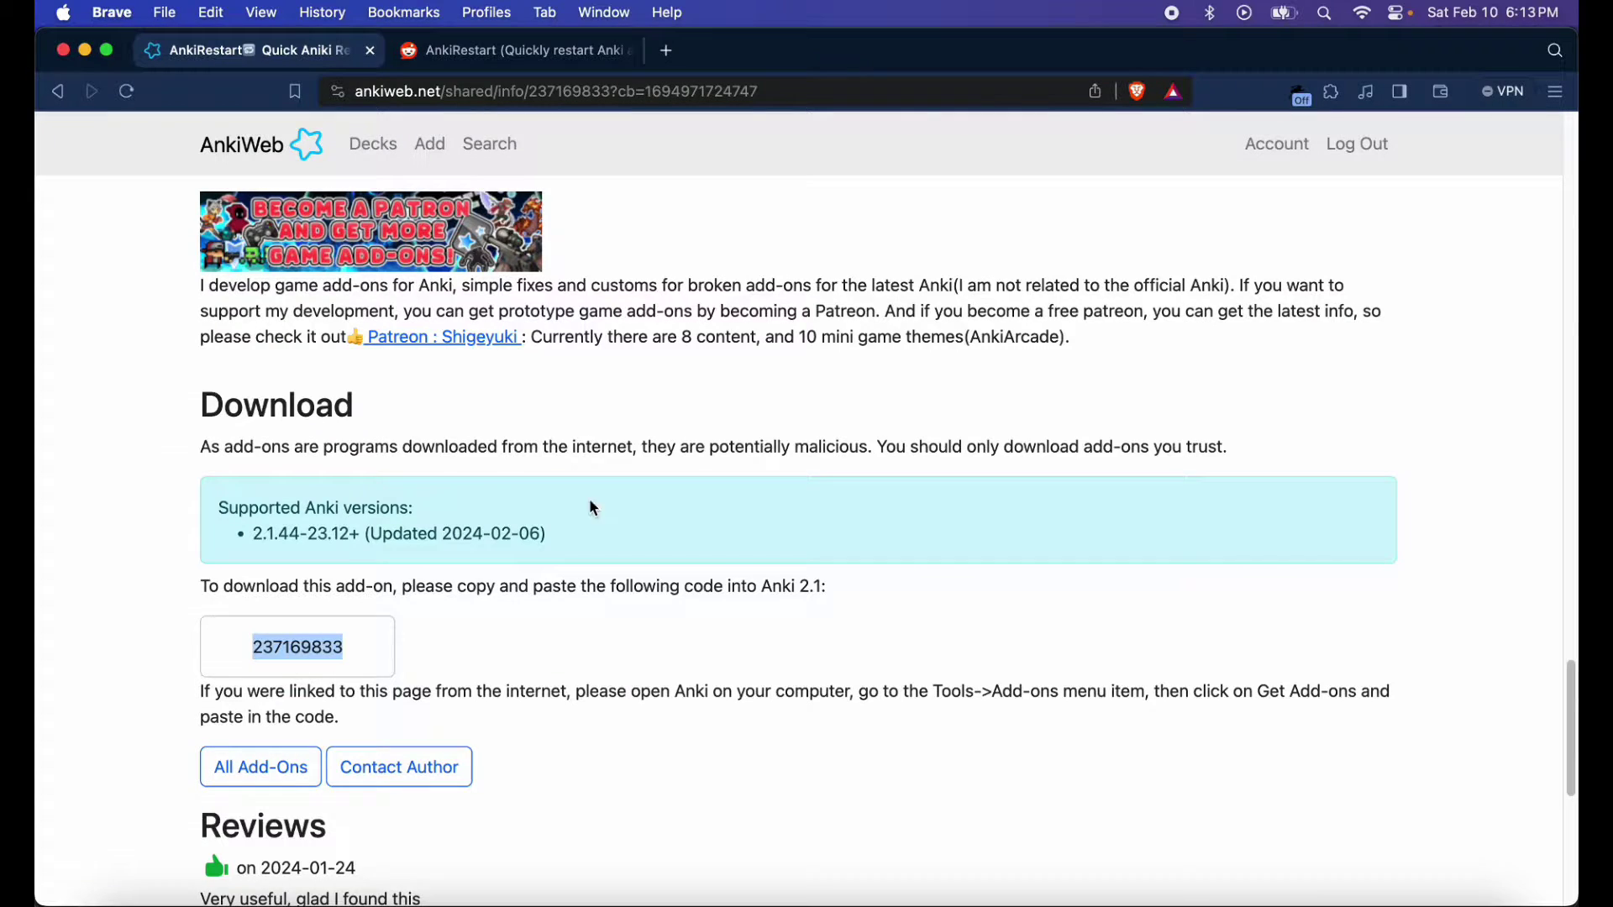
click(1241, 896)
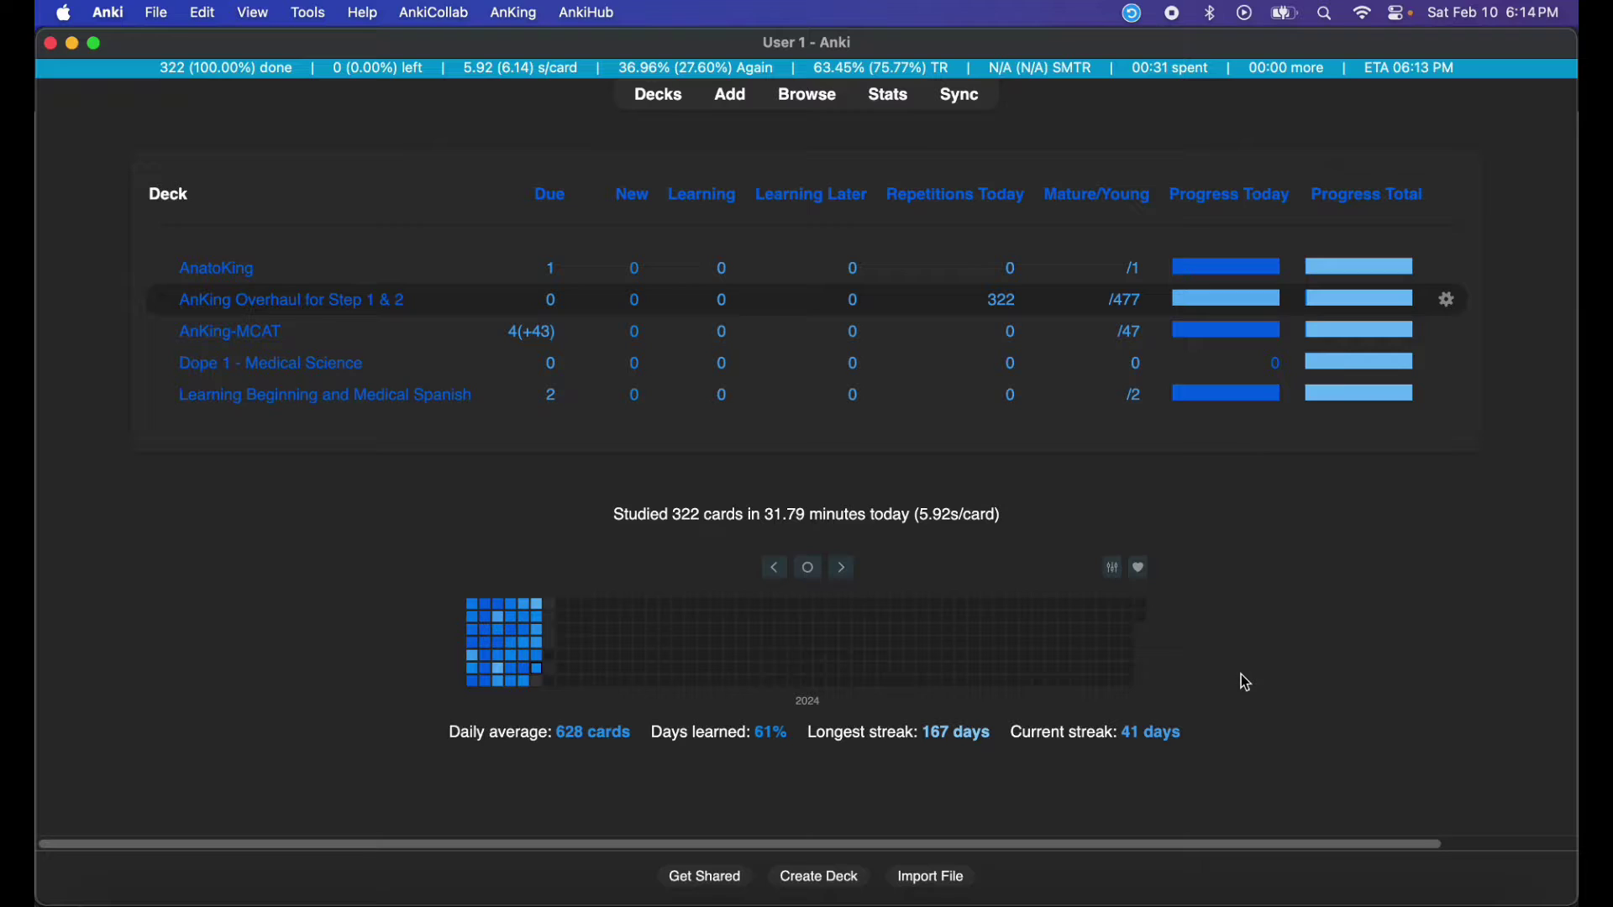
click(1134, 15)
key(super+Tab)
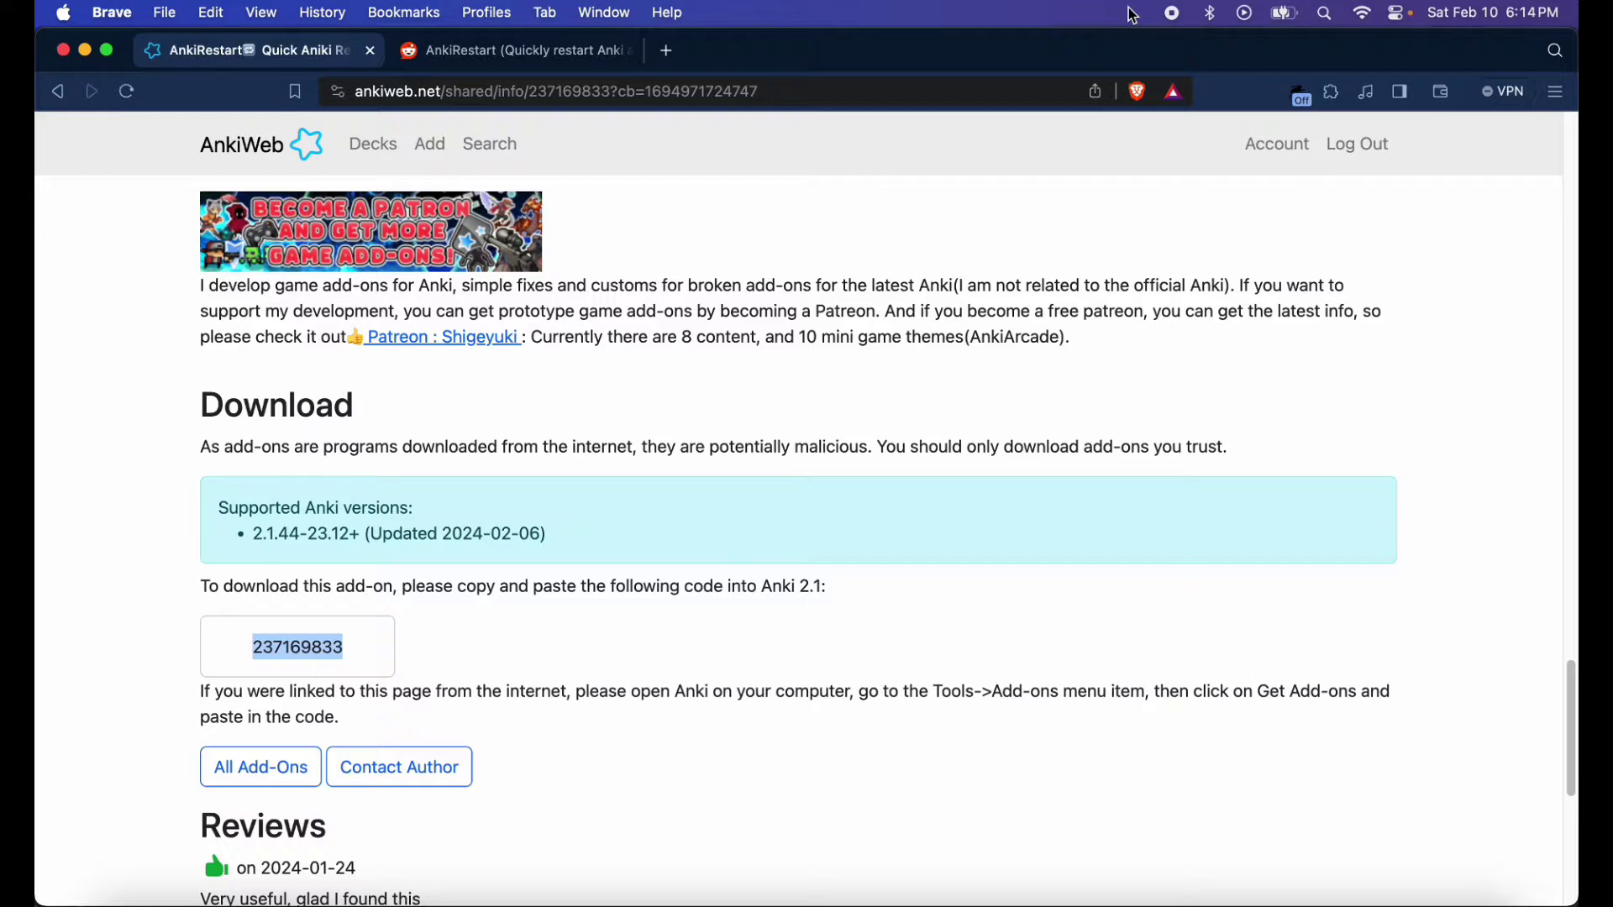
click(1132, 14)
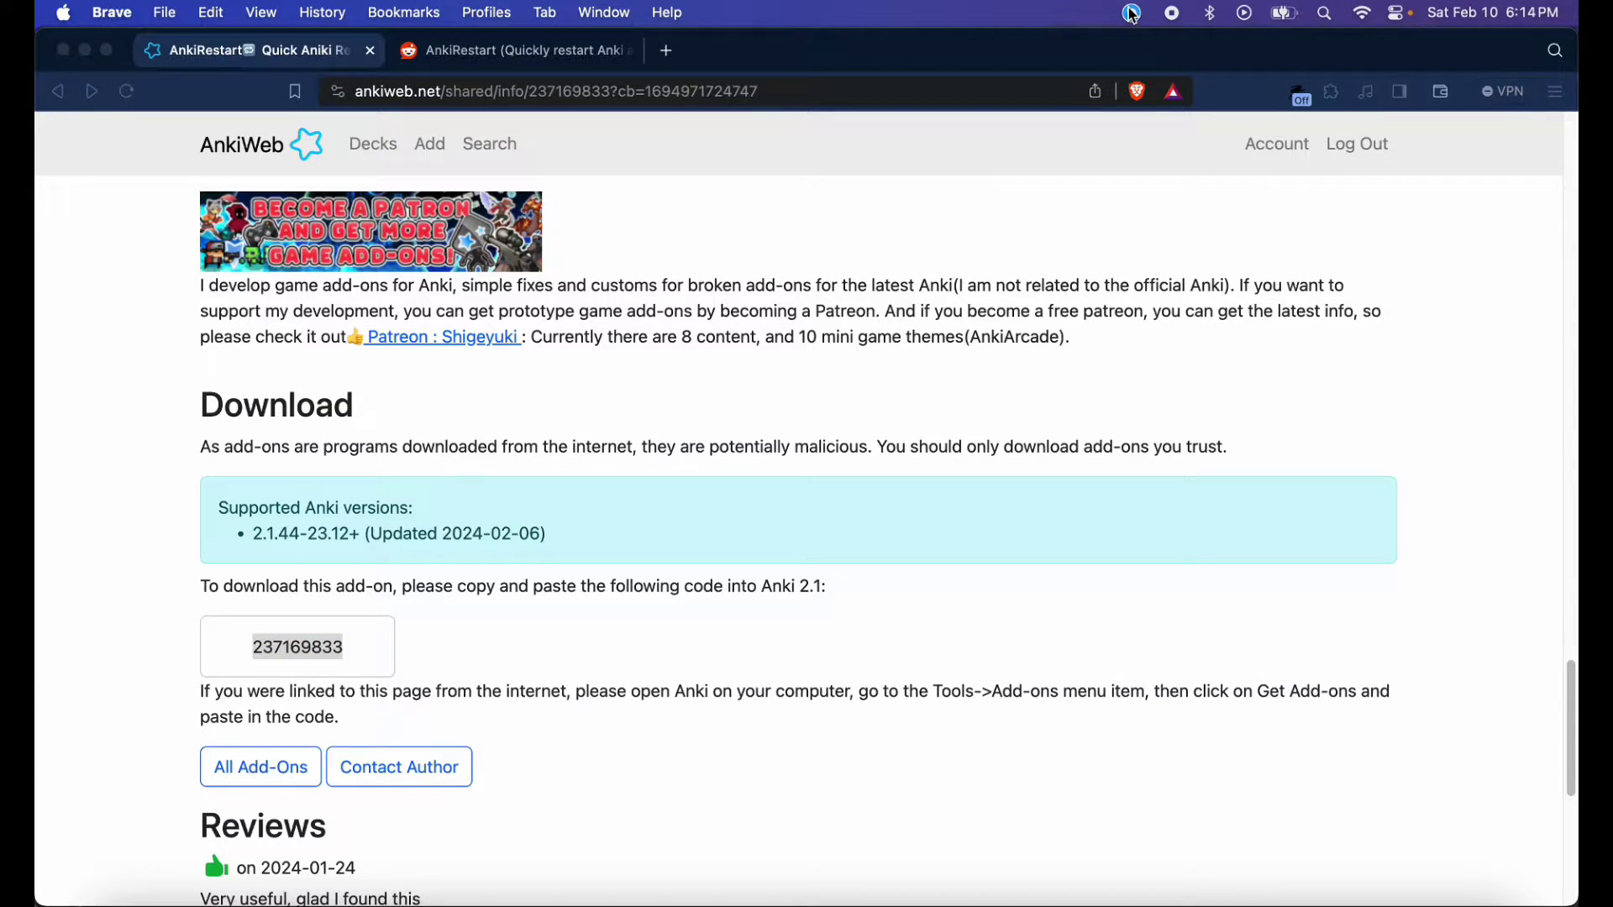
key(super+Tab)
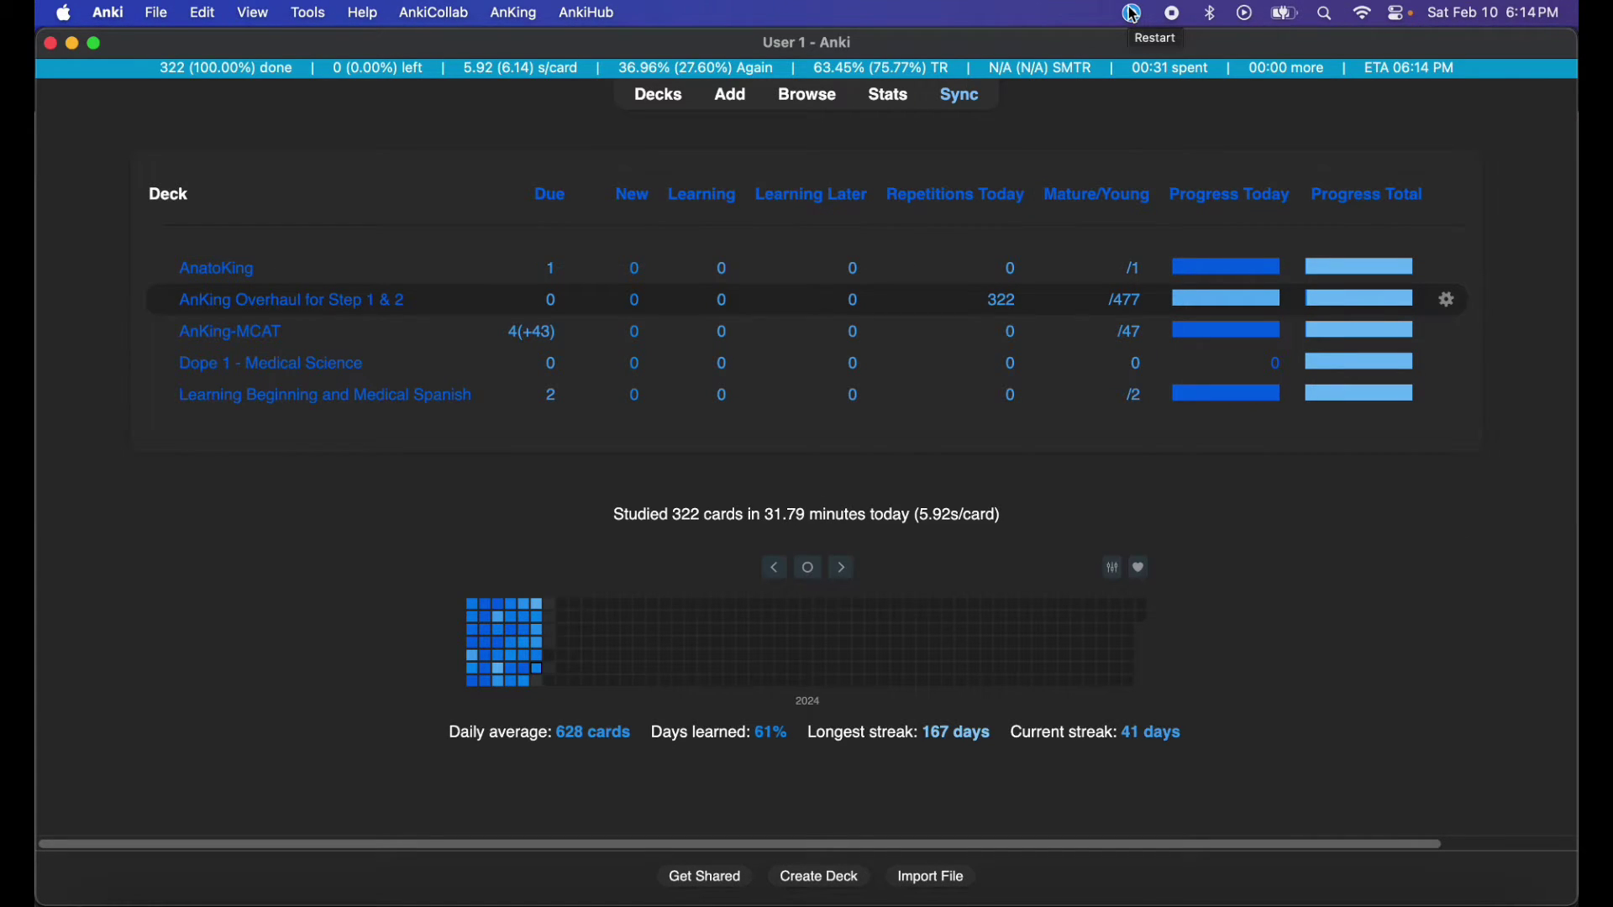
Step: Uncheck Sound Effect and Error Animation in the Anki Restart settings' sound tab and confirm with OK
click(327, 7)
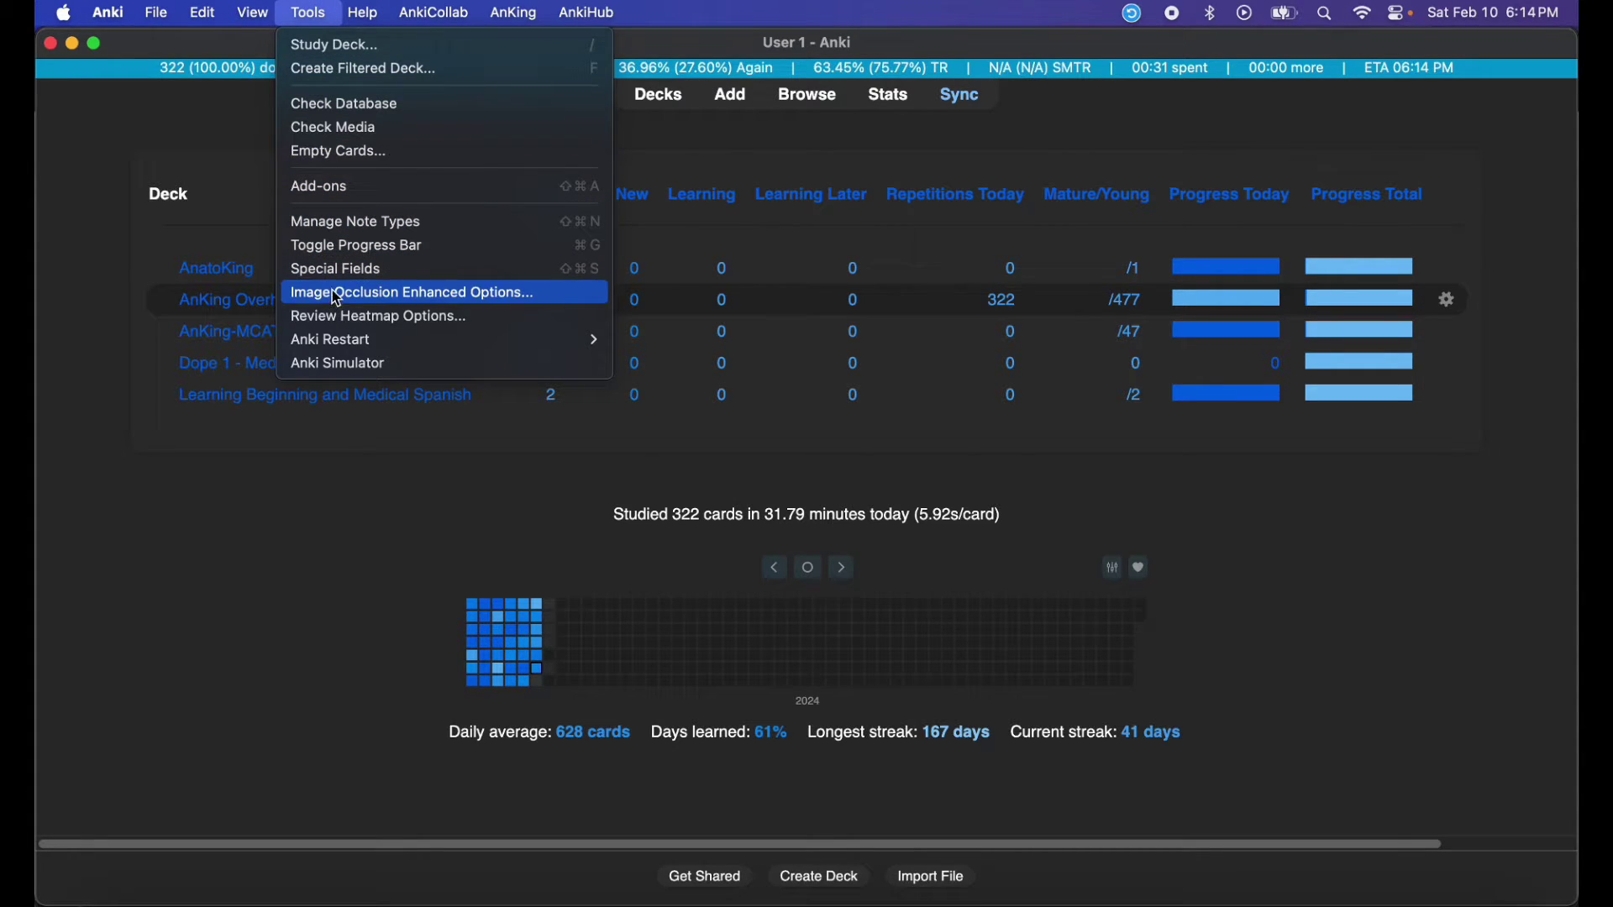
mouse_move(346, 344)
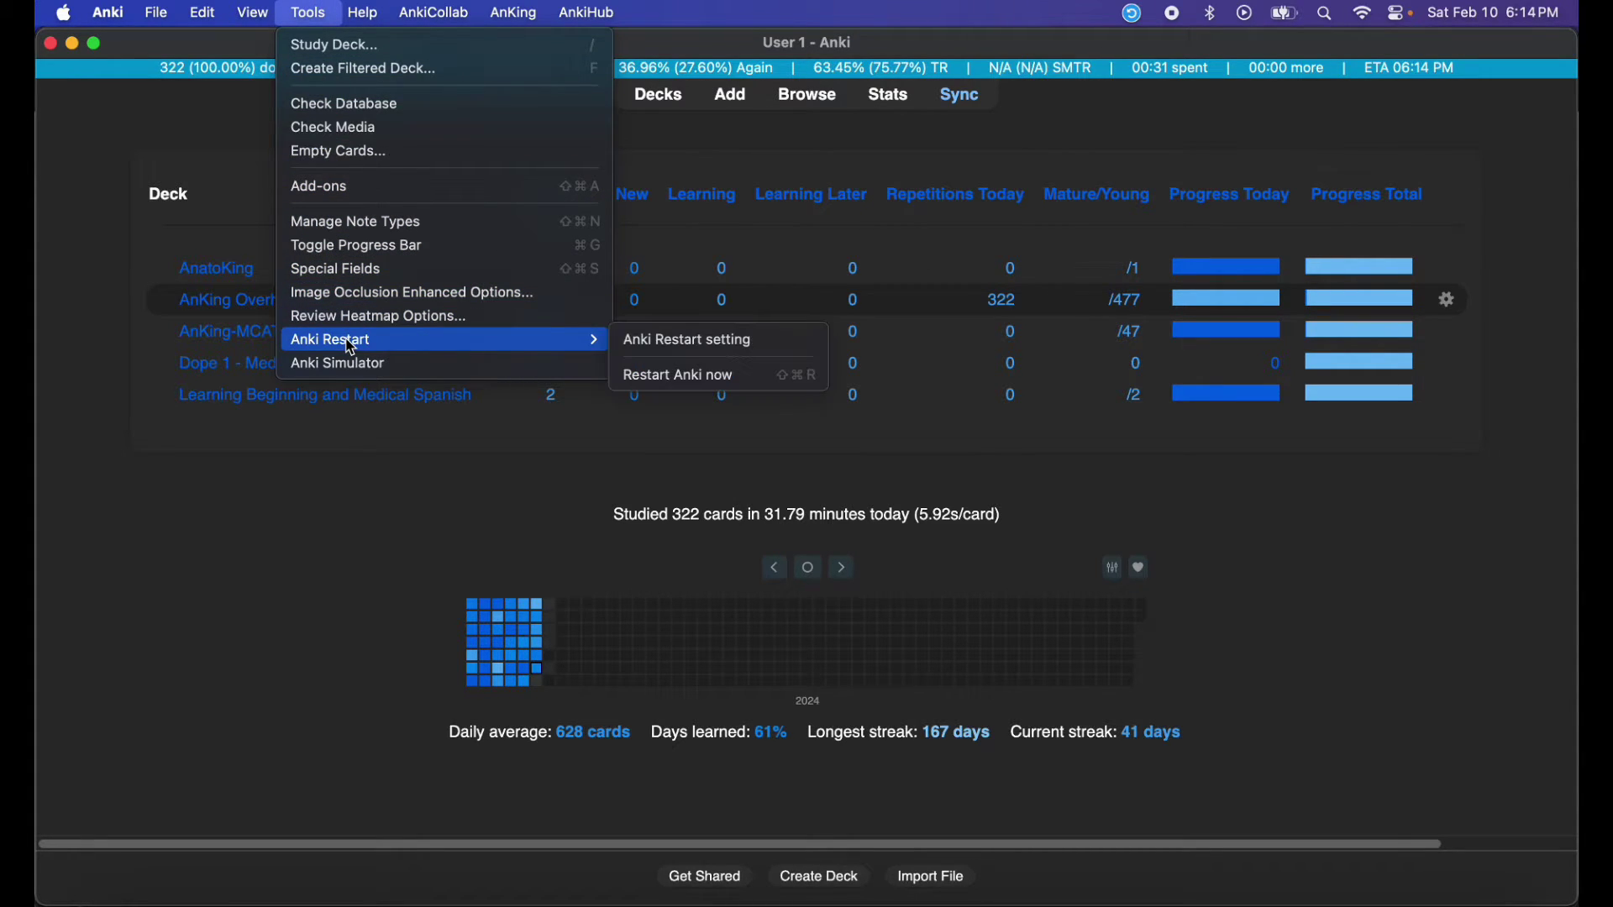
click(743, 340)
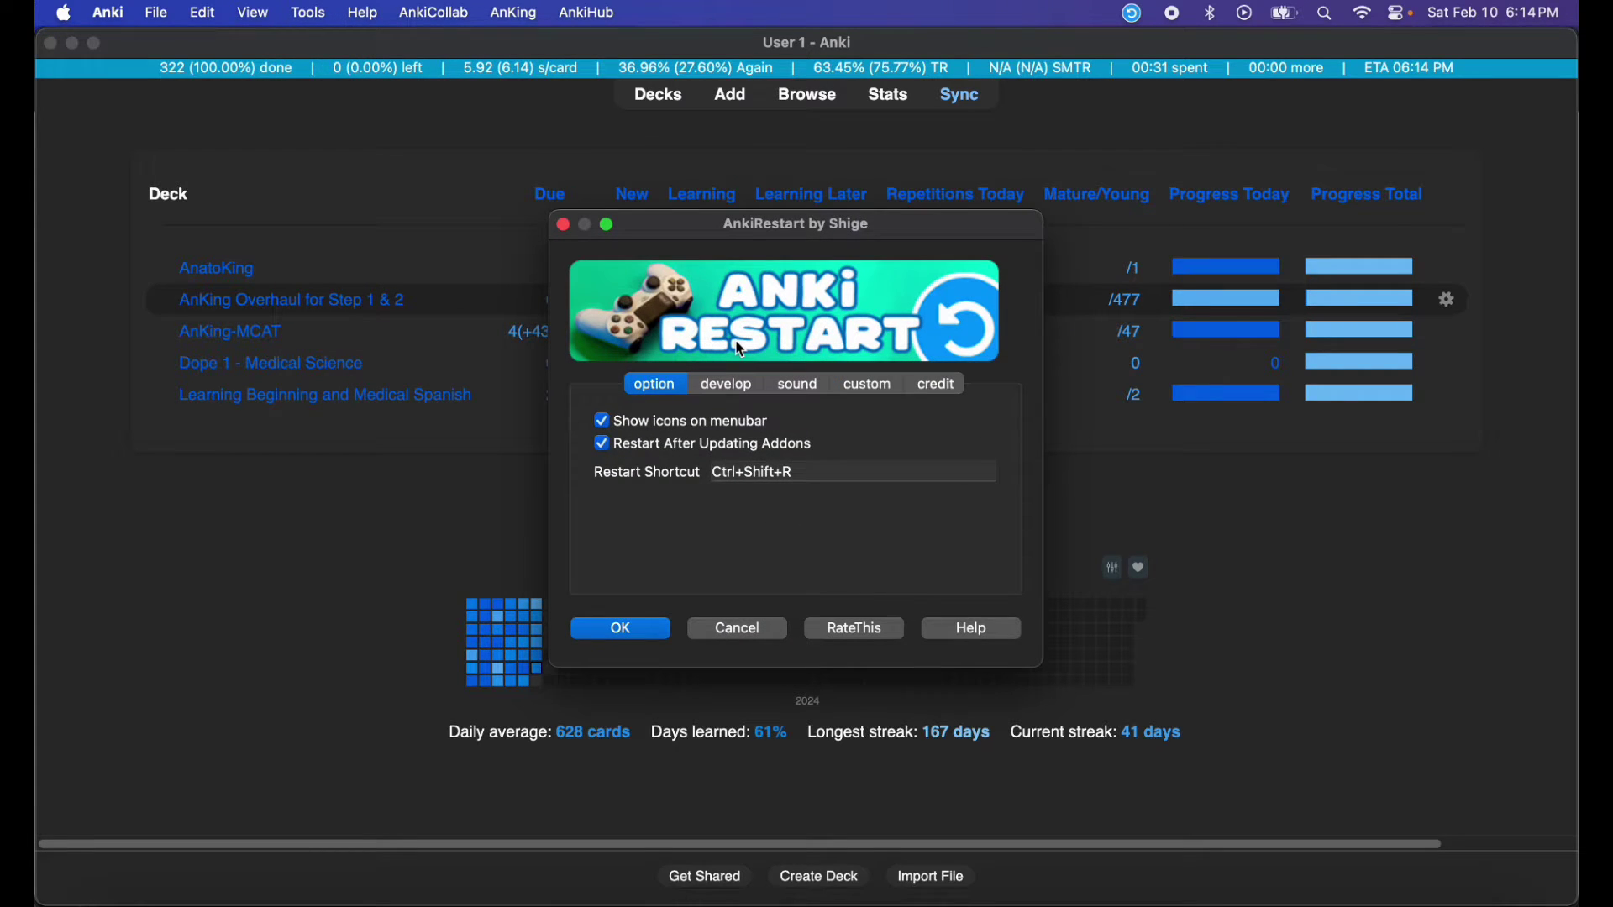
click(797, 384)
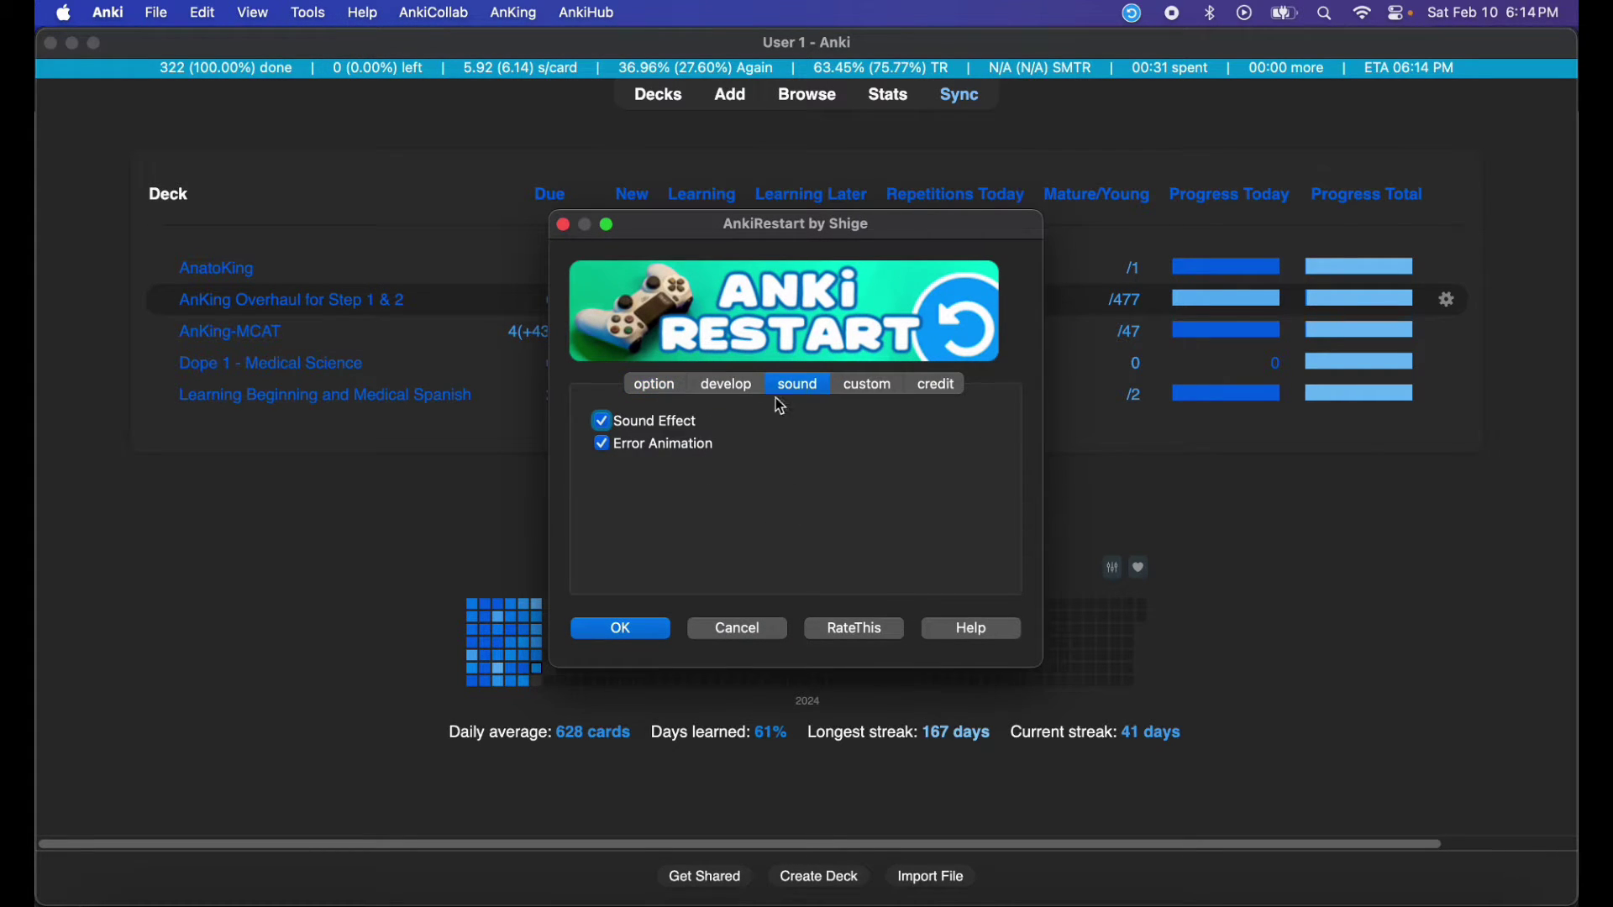
click(623, 422)
click(603, 445)
click(639, 630)
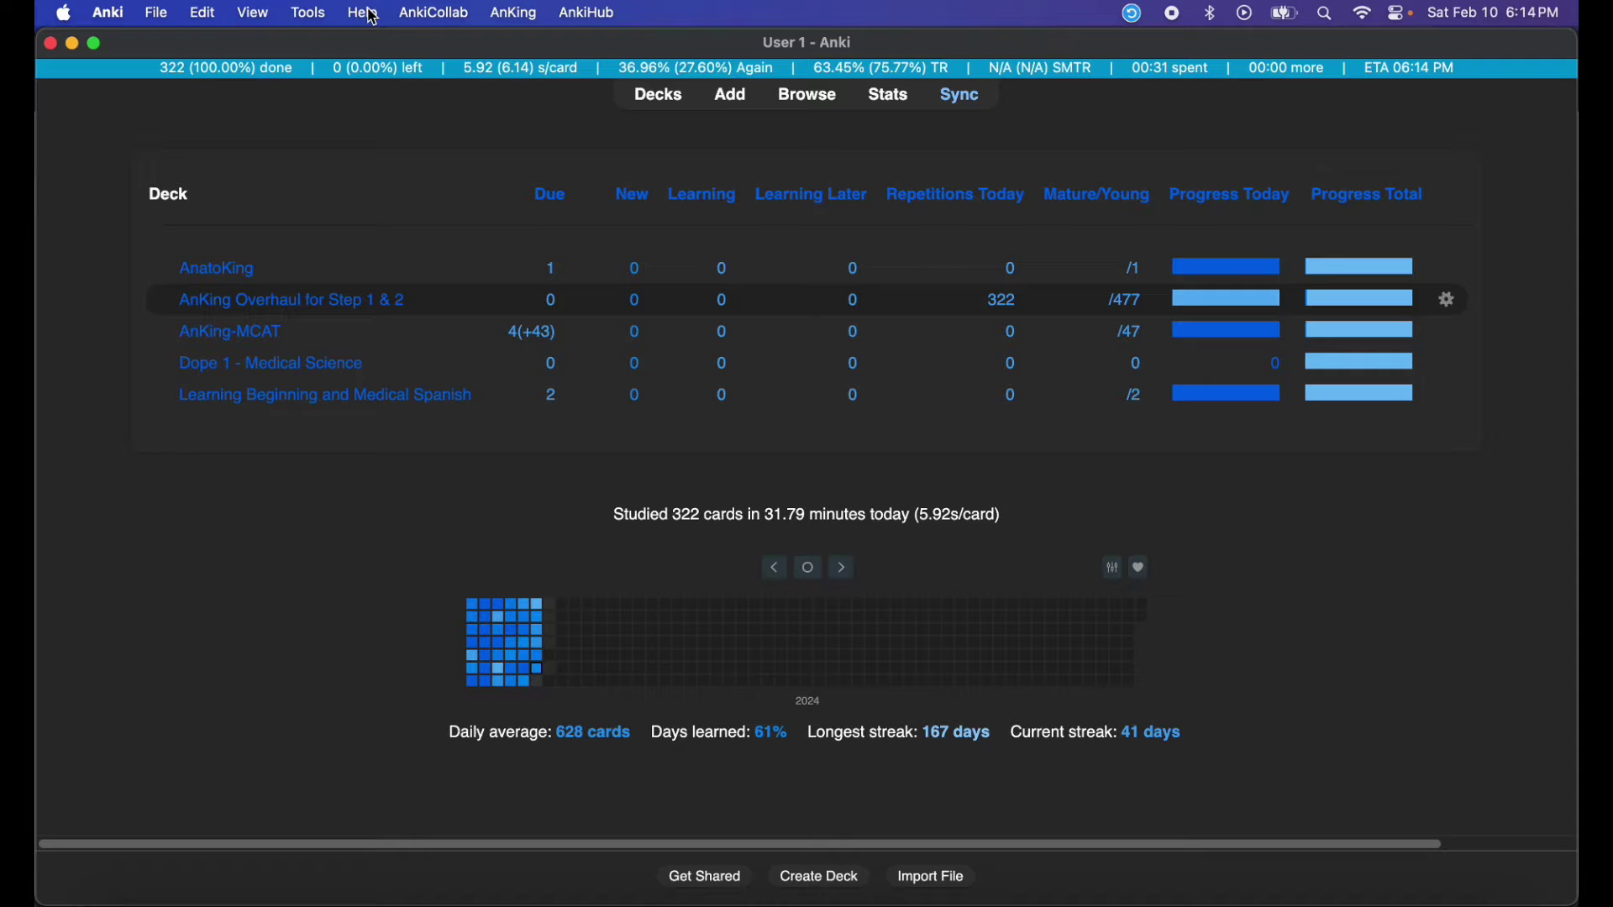
Step: Re-check Sound Effect and Error Animation in the Anki Restart settings' sound tab
click(328, 10)
mouse_move(362, 343)
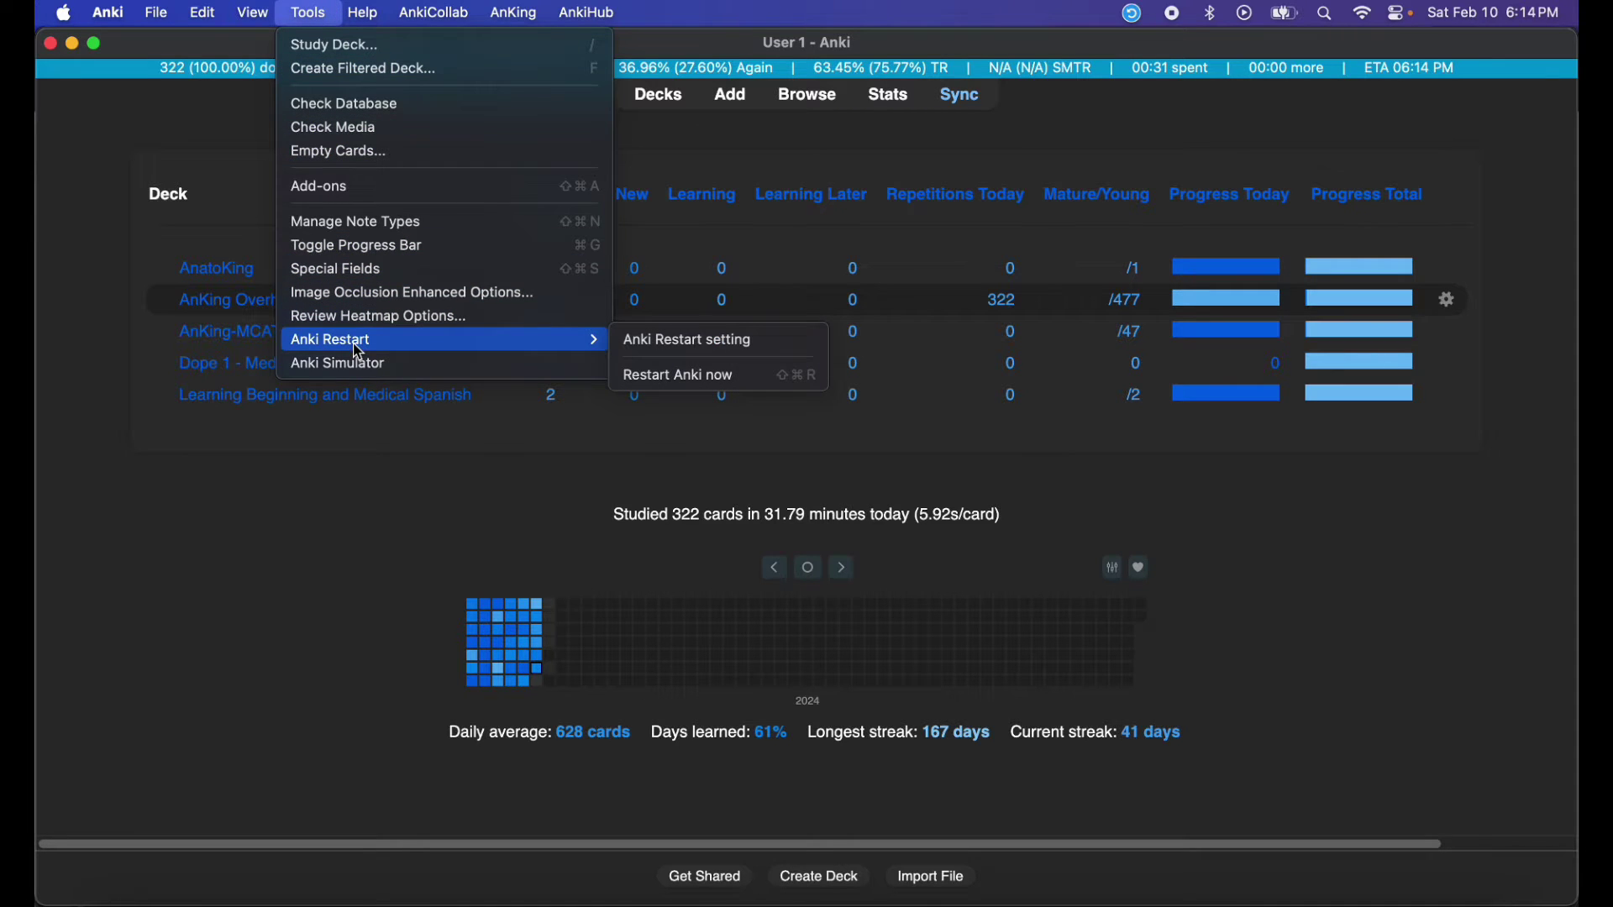
click(659, 339)
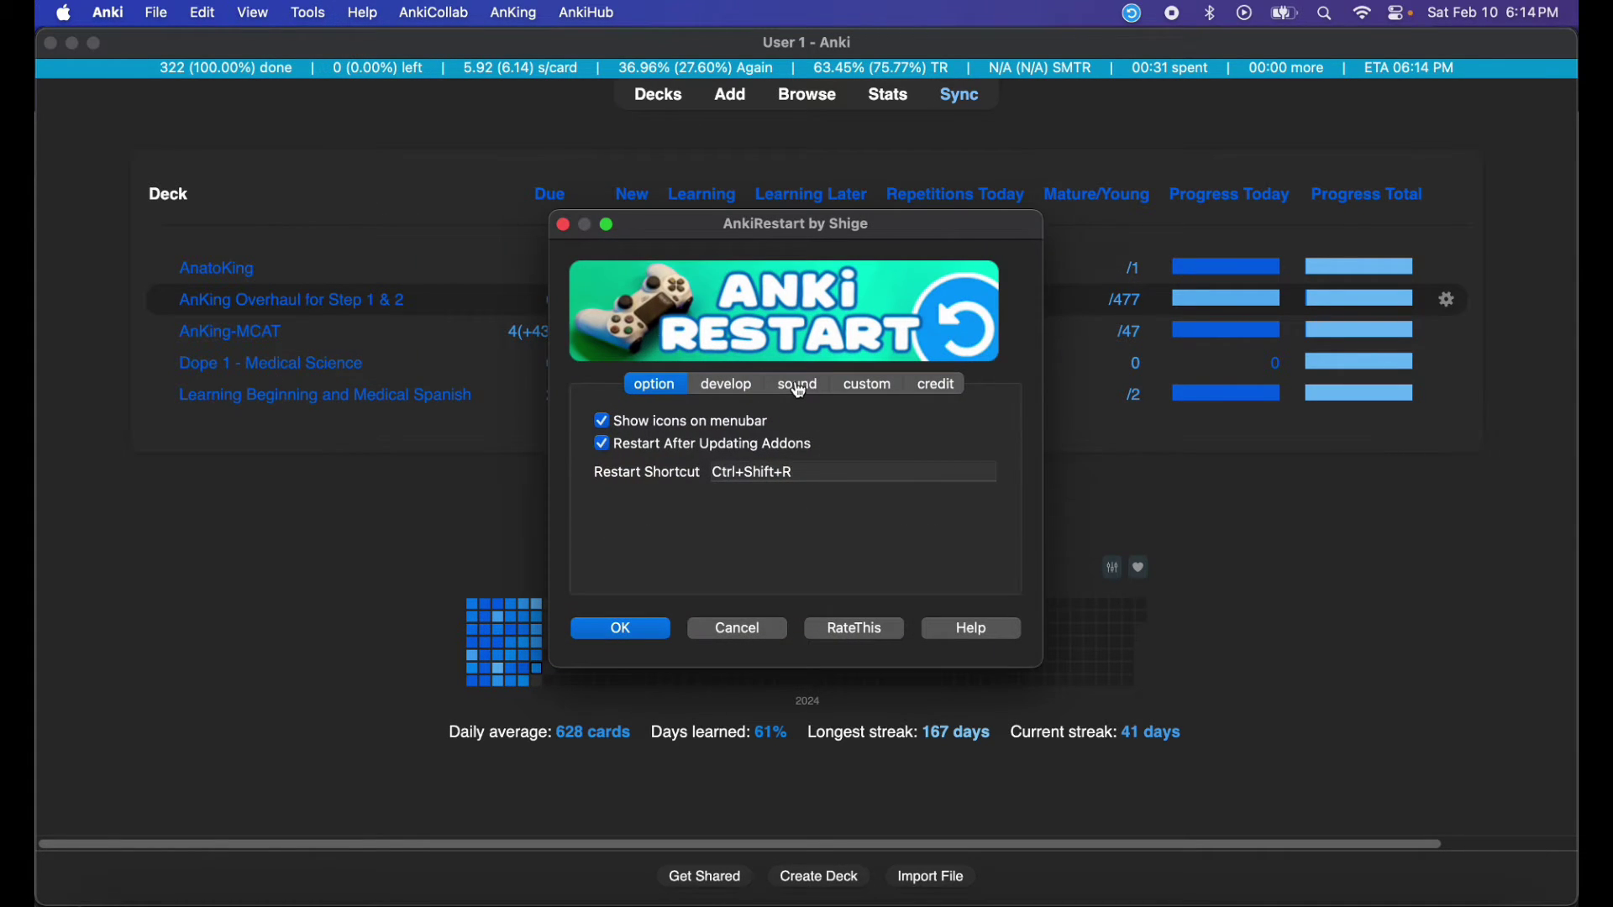
click(798, 388)
click(654, 425)
click(646, 451)
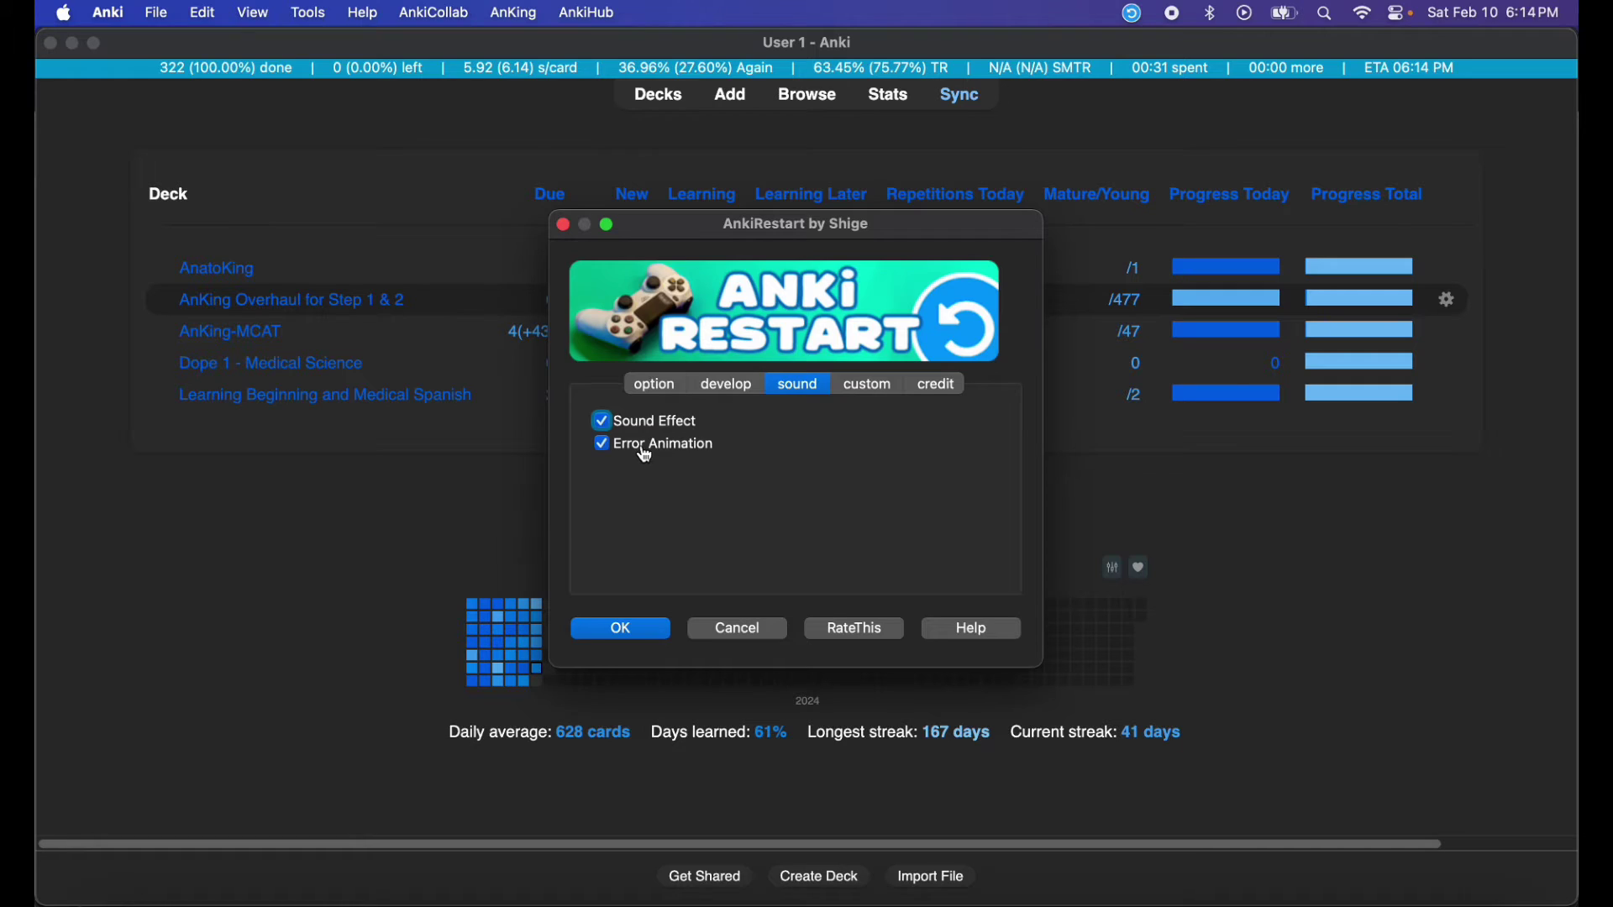
Step: Review the add-on's general restart options, then save the settings with OK
click(653, 388)
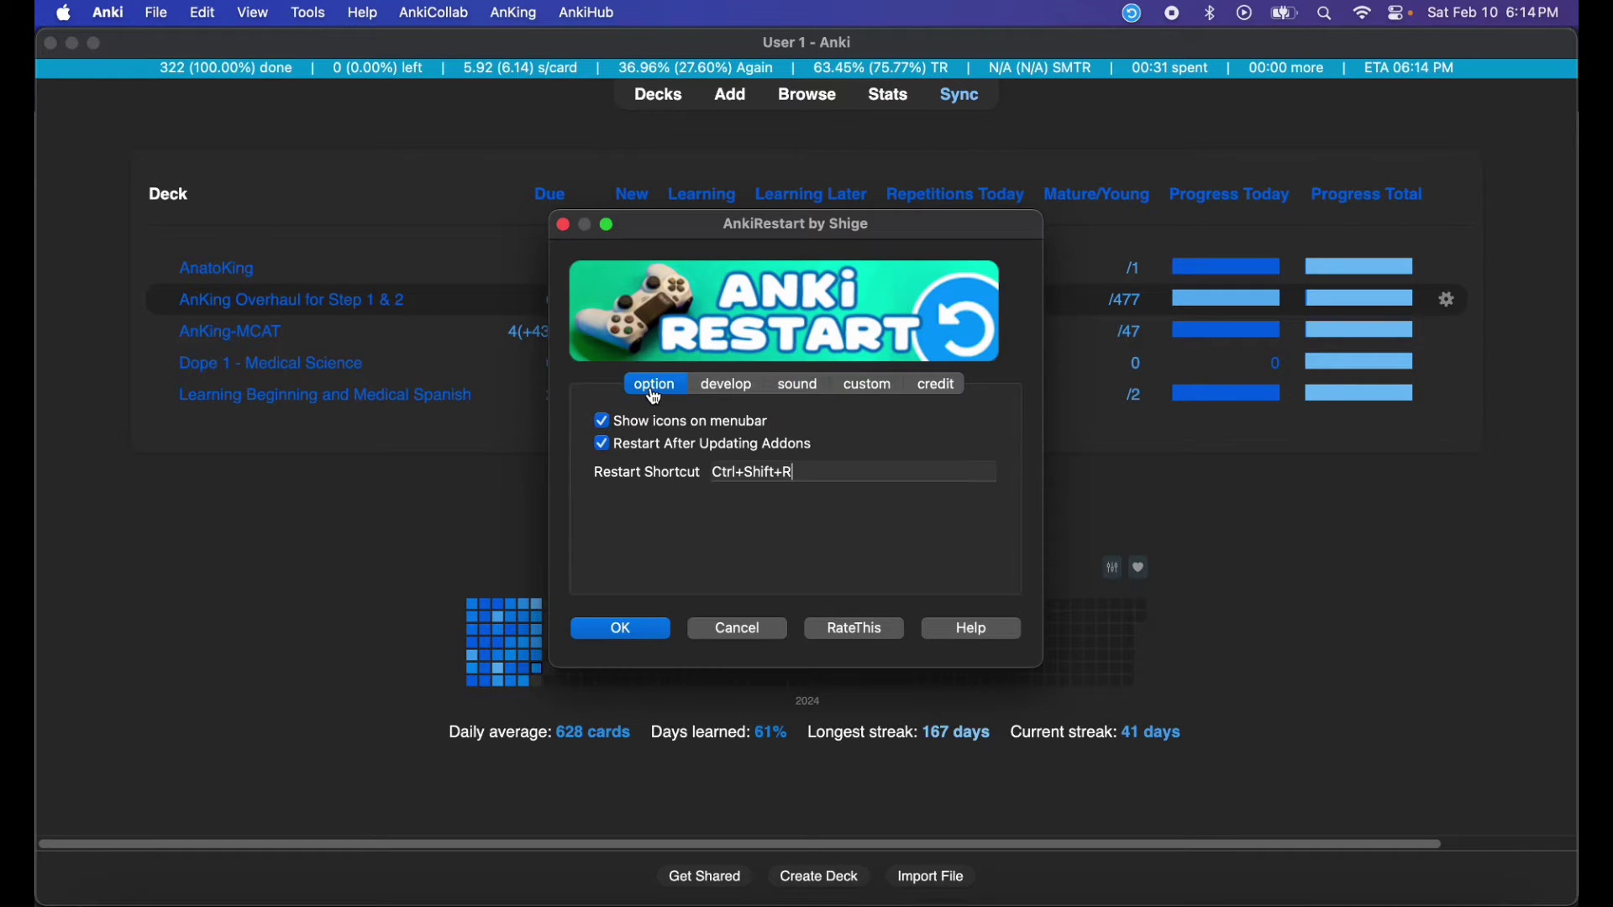
click(796, 387)
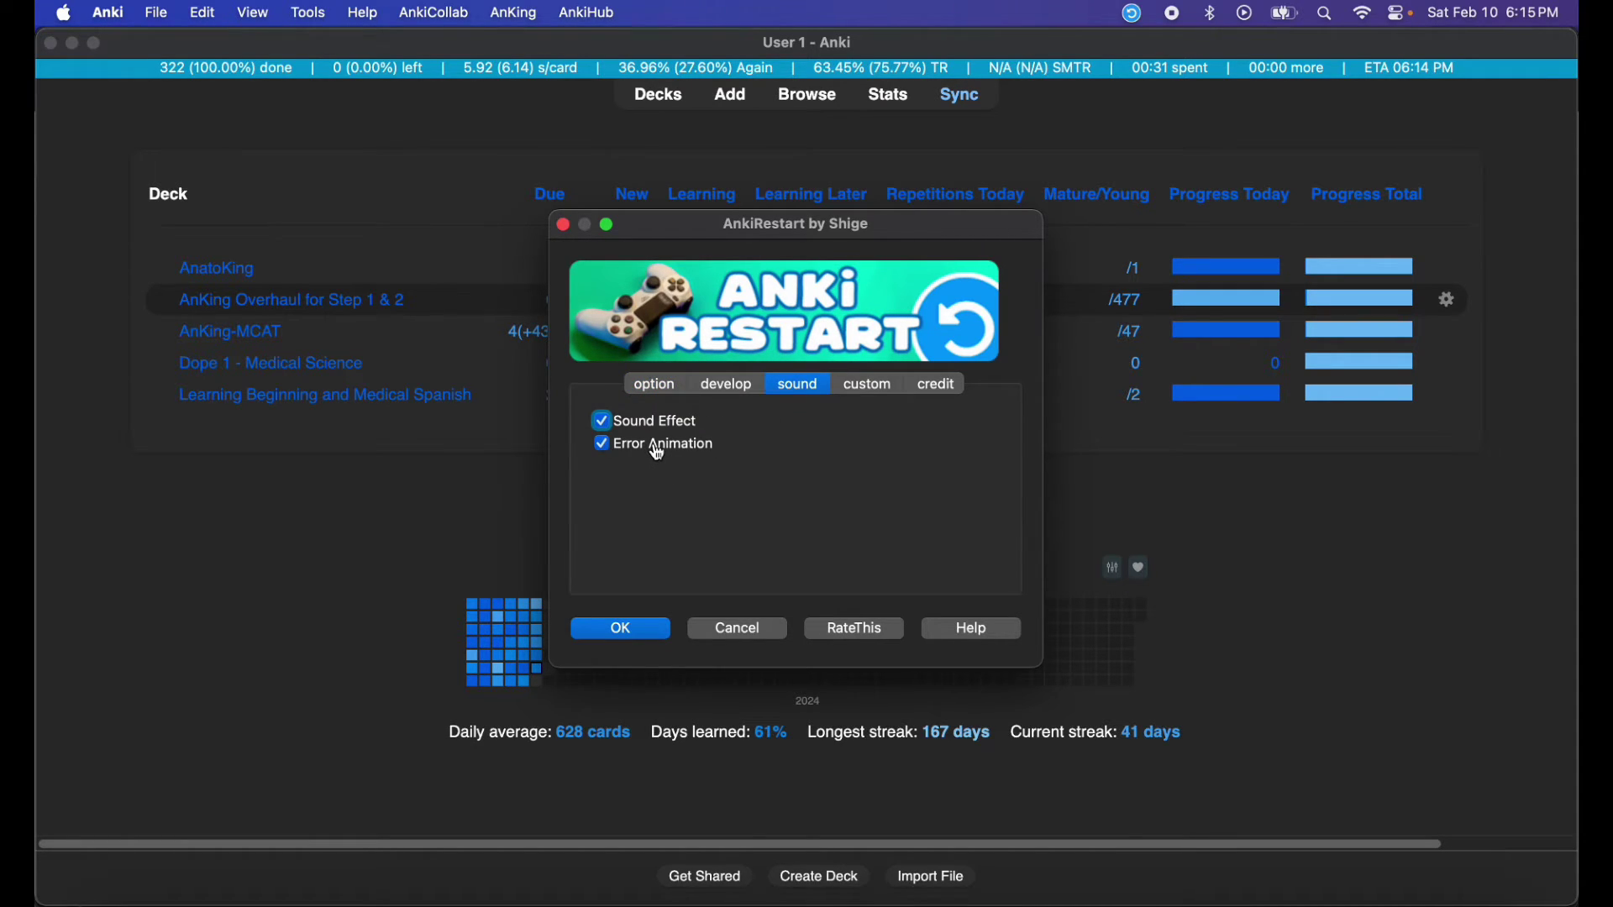
mouse_move(659, 453)
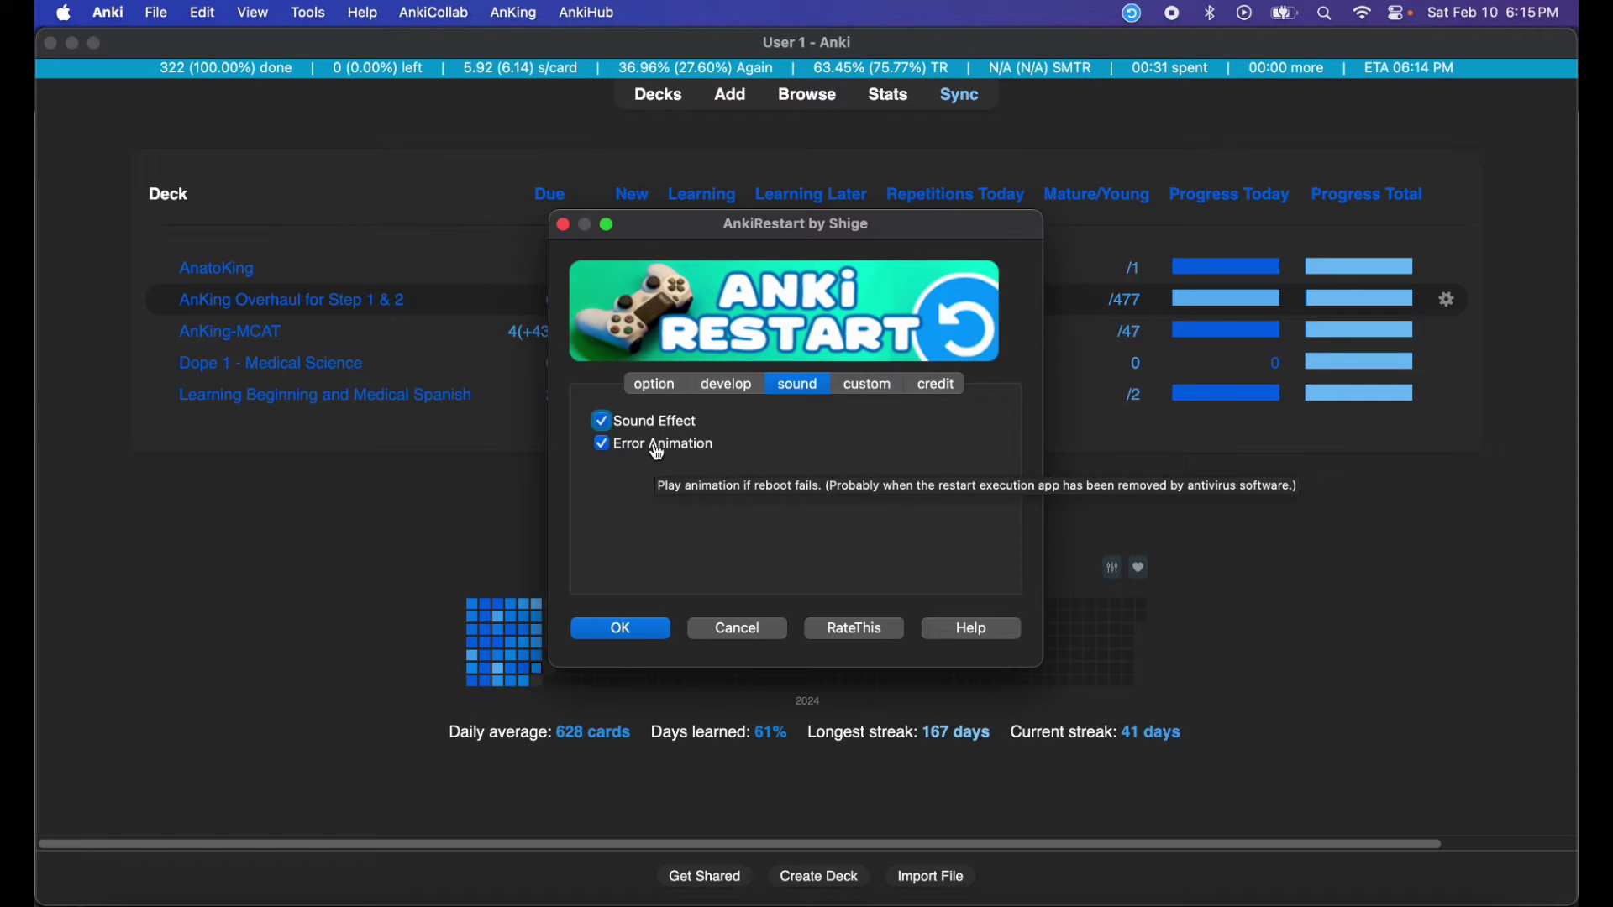
click(660, 390)
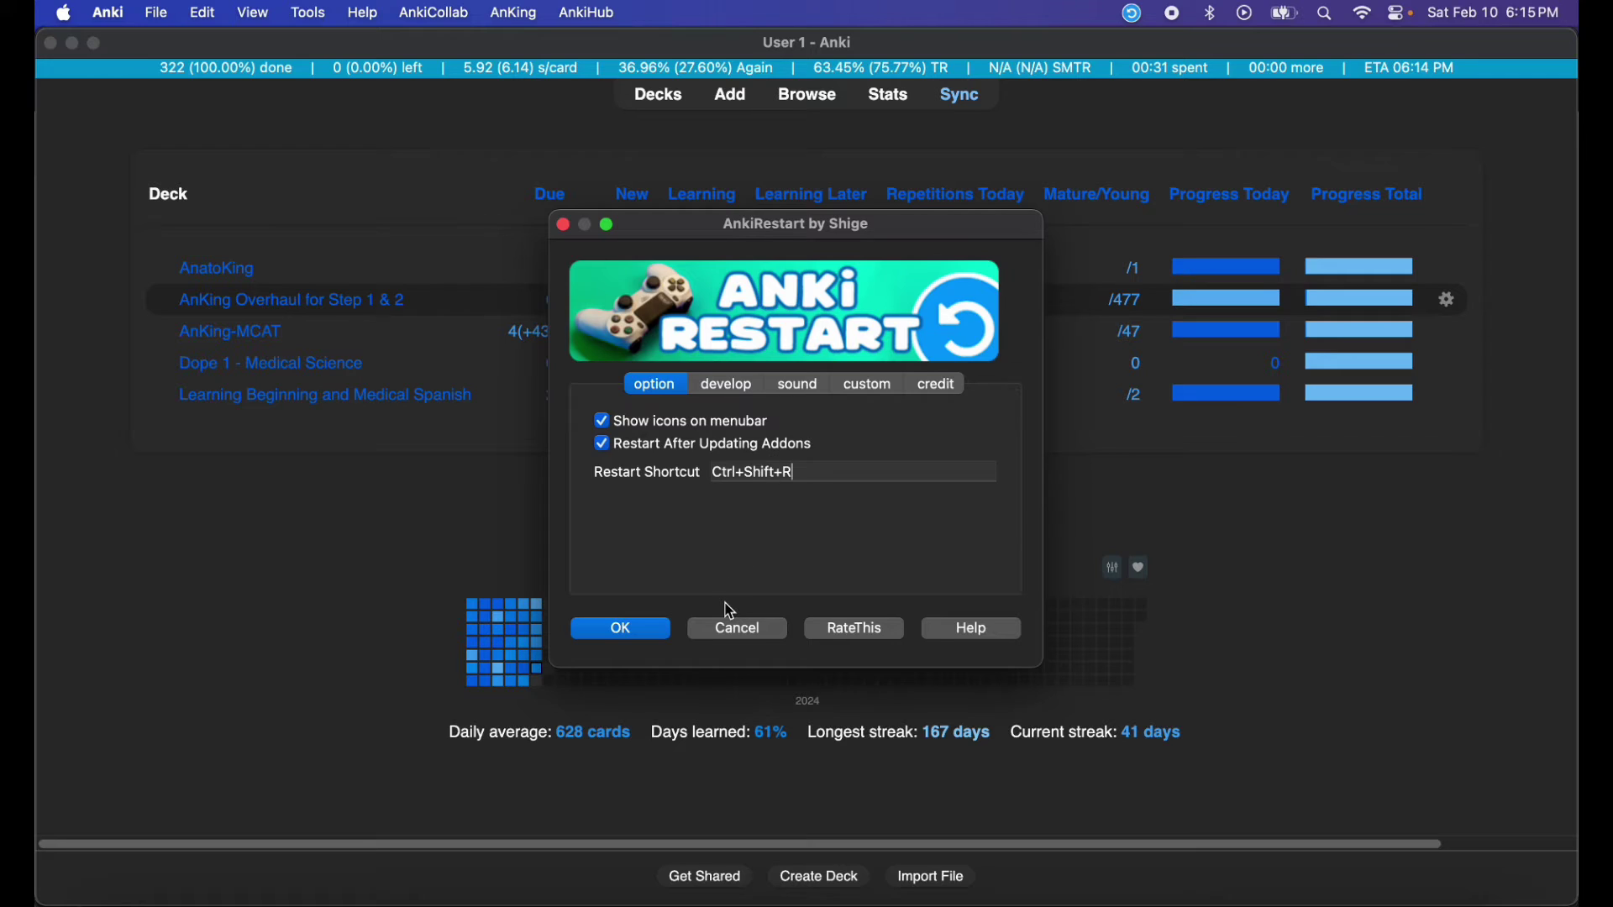
click(660, 629)
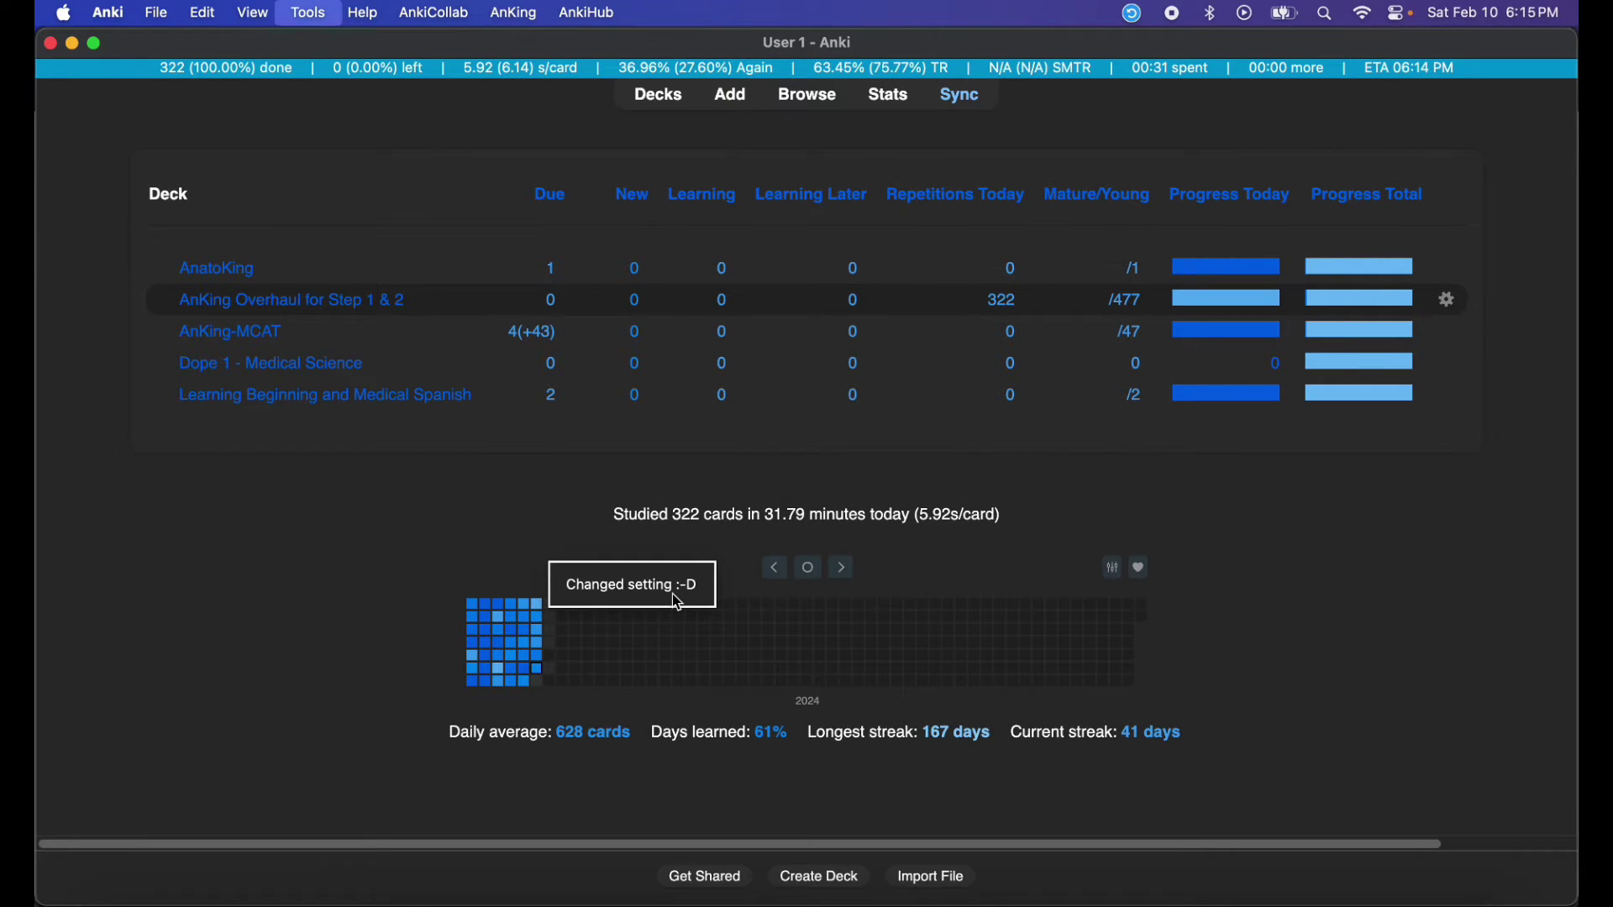
key(super+Tab)
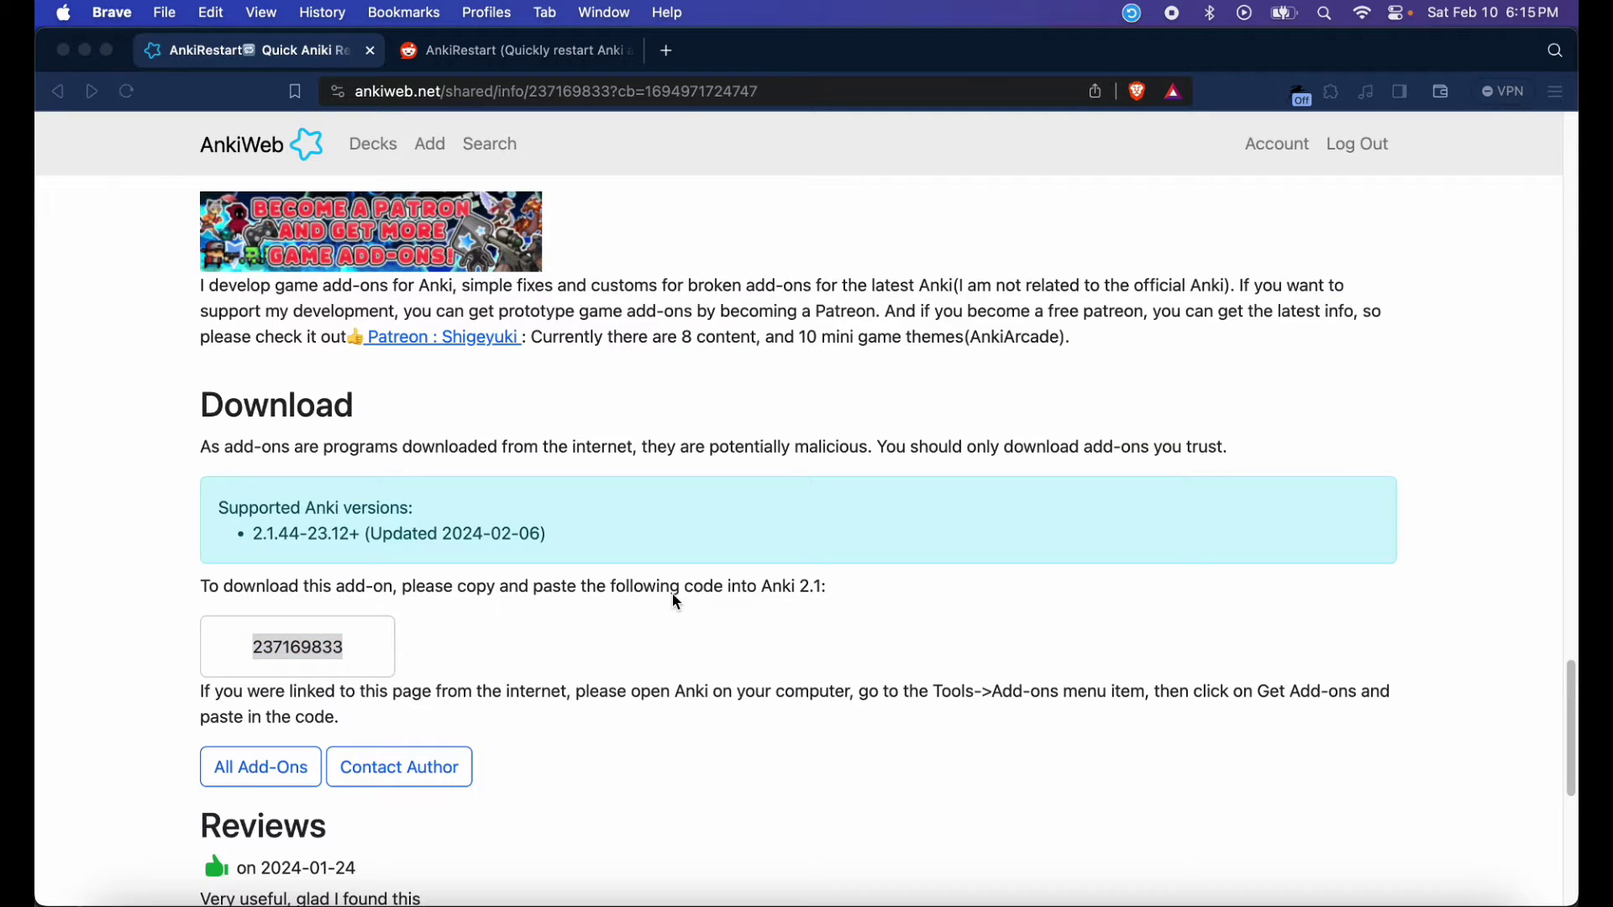
key(super+Tab)
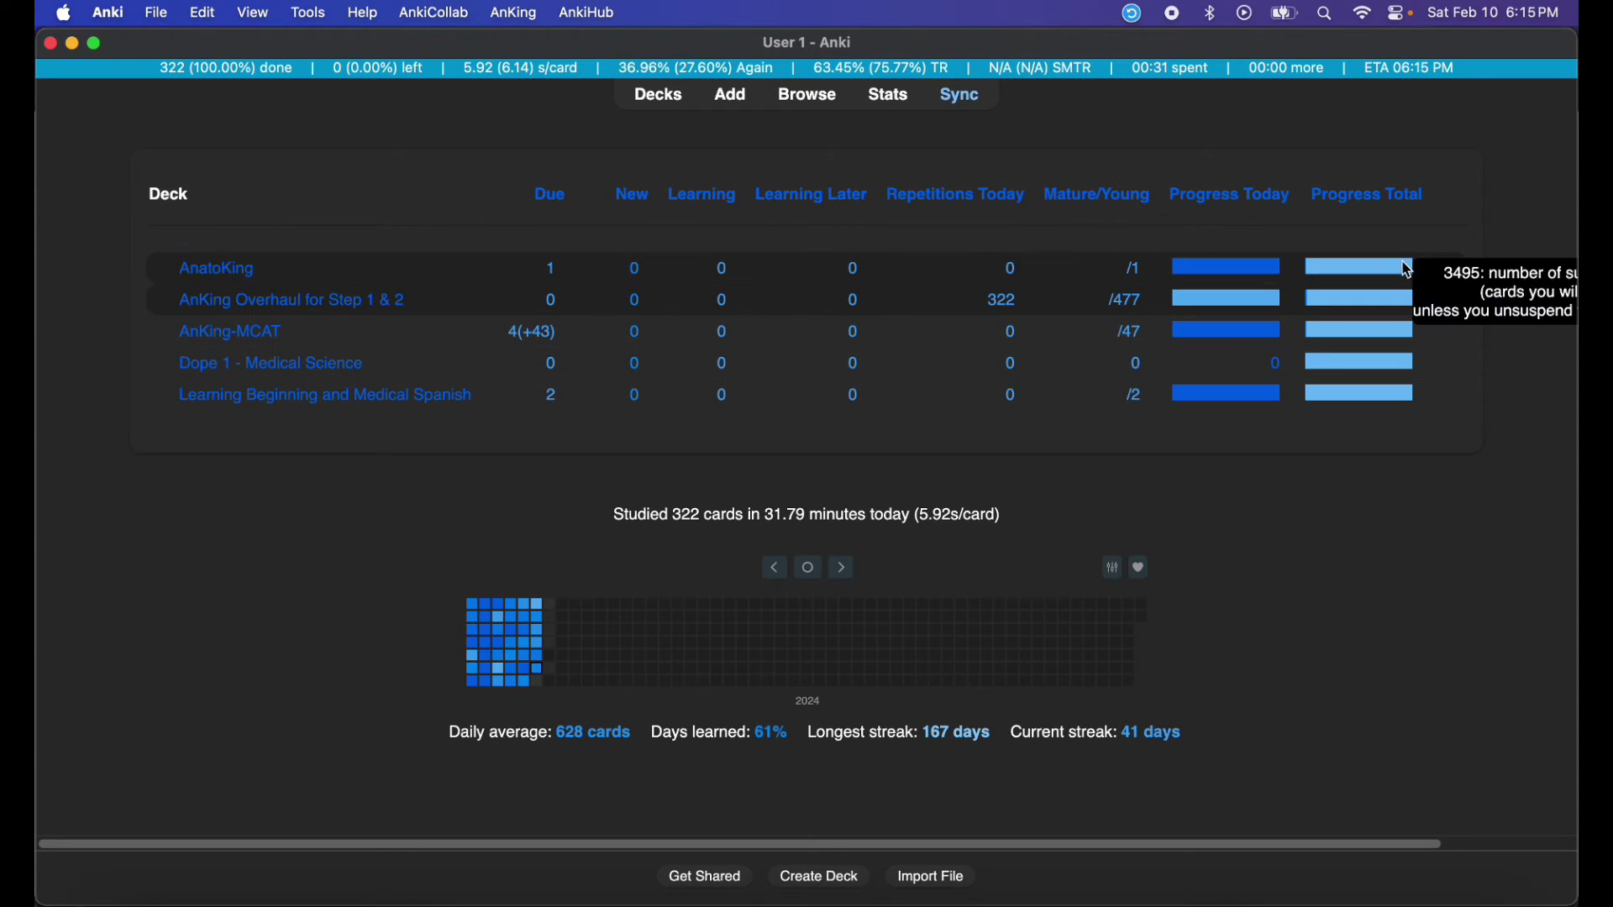
Step: Set desired retention to 0.98 in the AnKing Overhaul for Step 1 & 2 deck options and save
click(1449, 300)
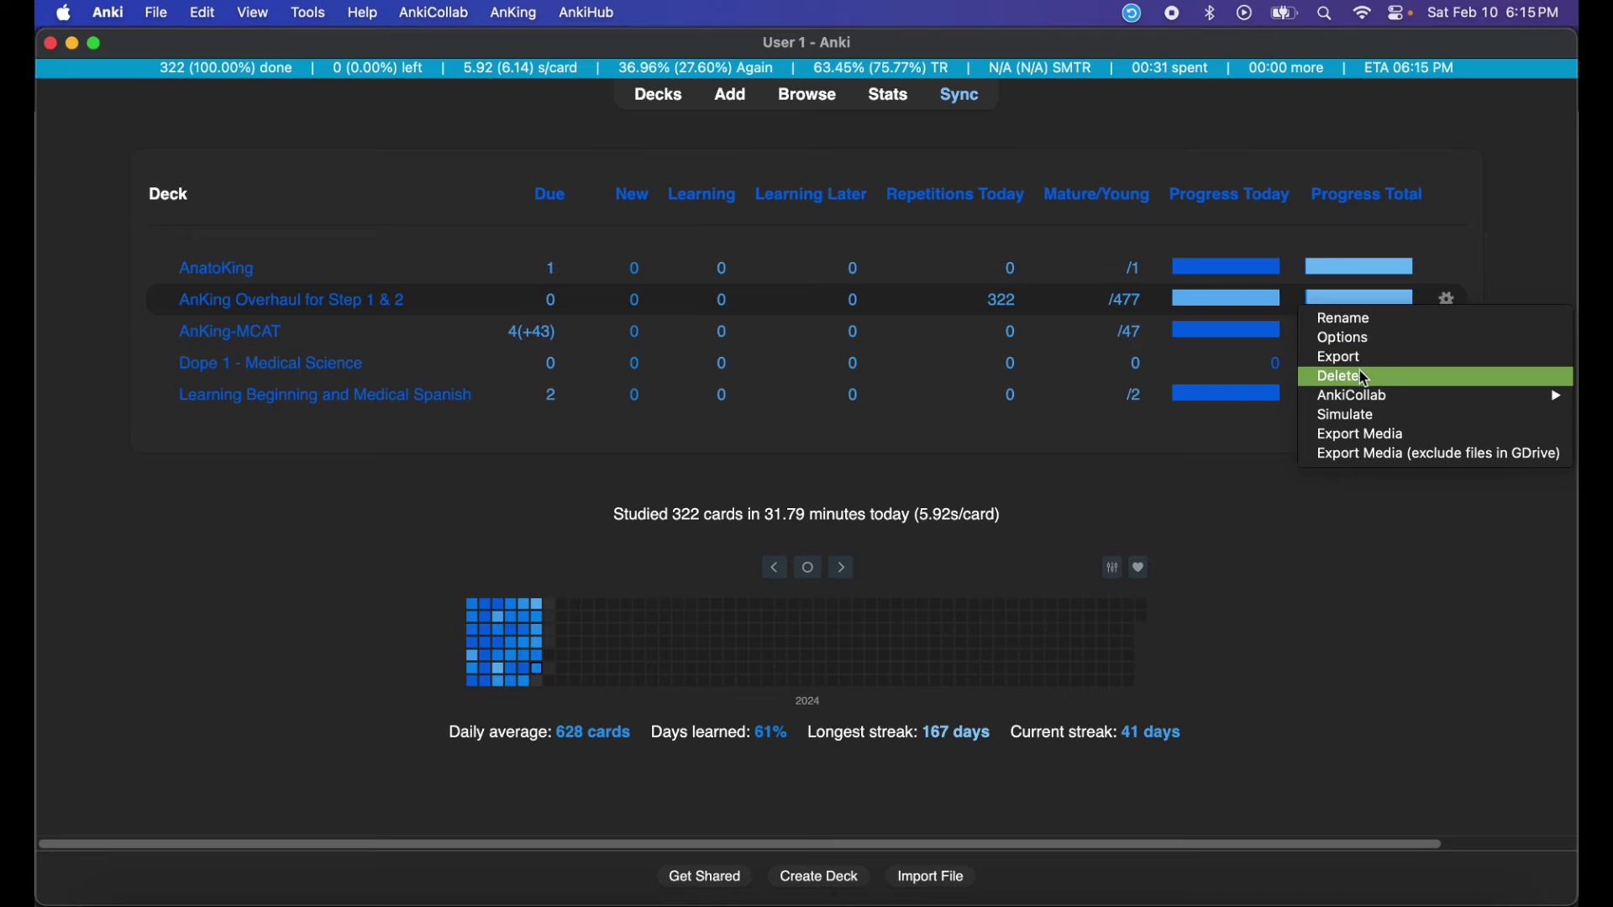
click(1369, 338)
scroll(823, 538, down, 15)
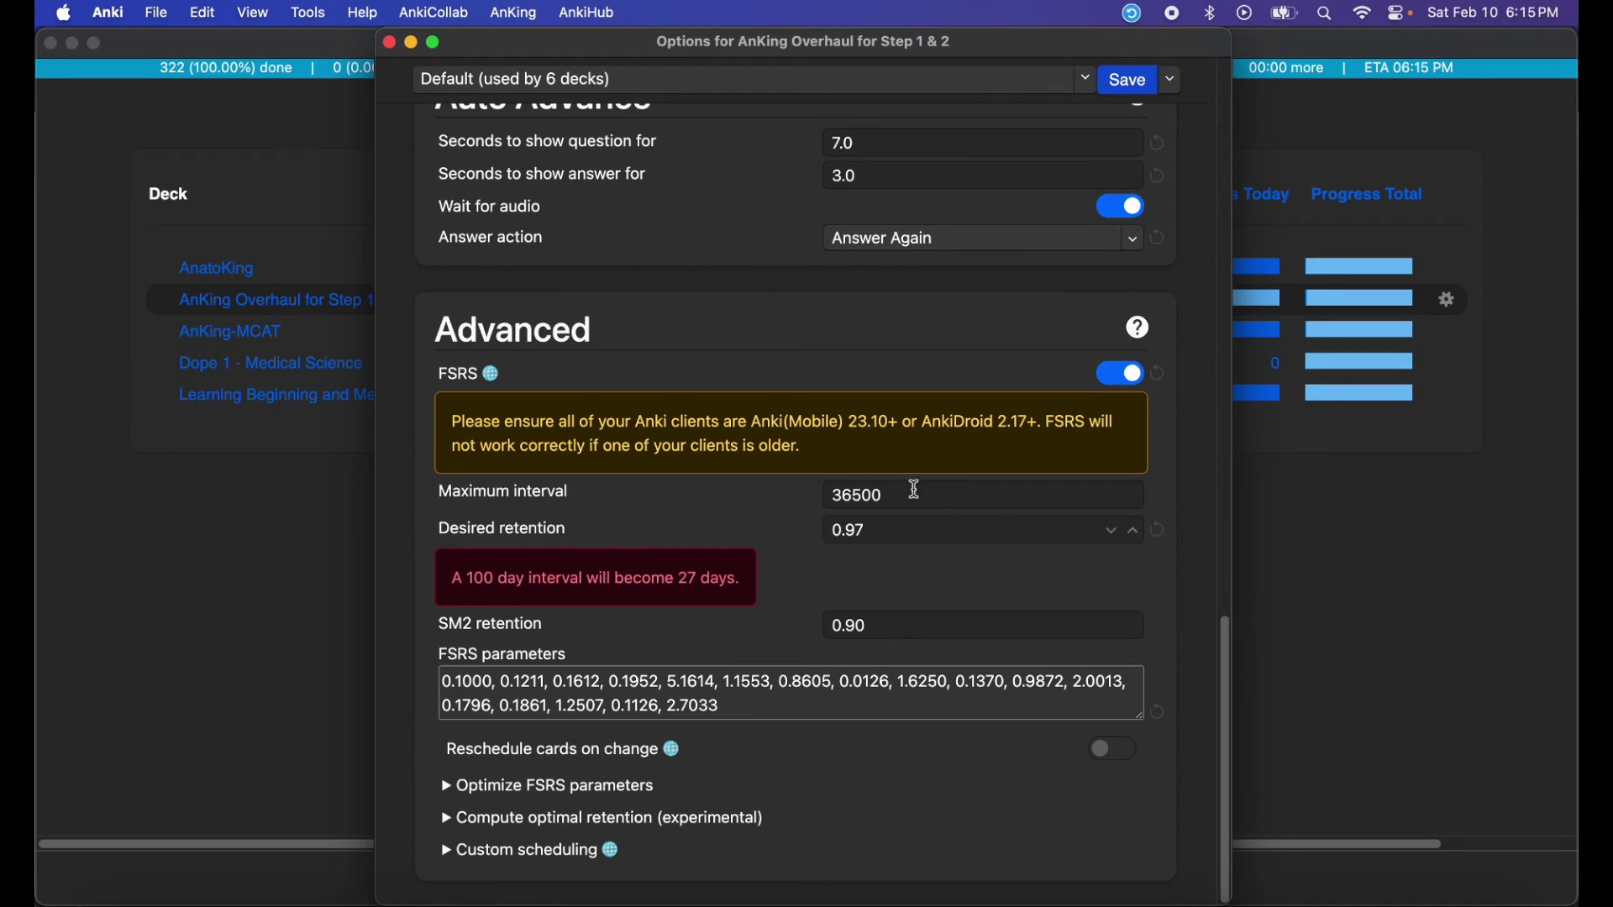
scroll(924, 479, up, 2)
click(878, 595)
key(BackSpace)
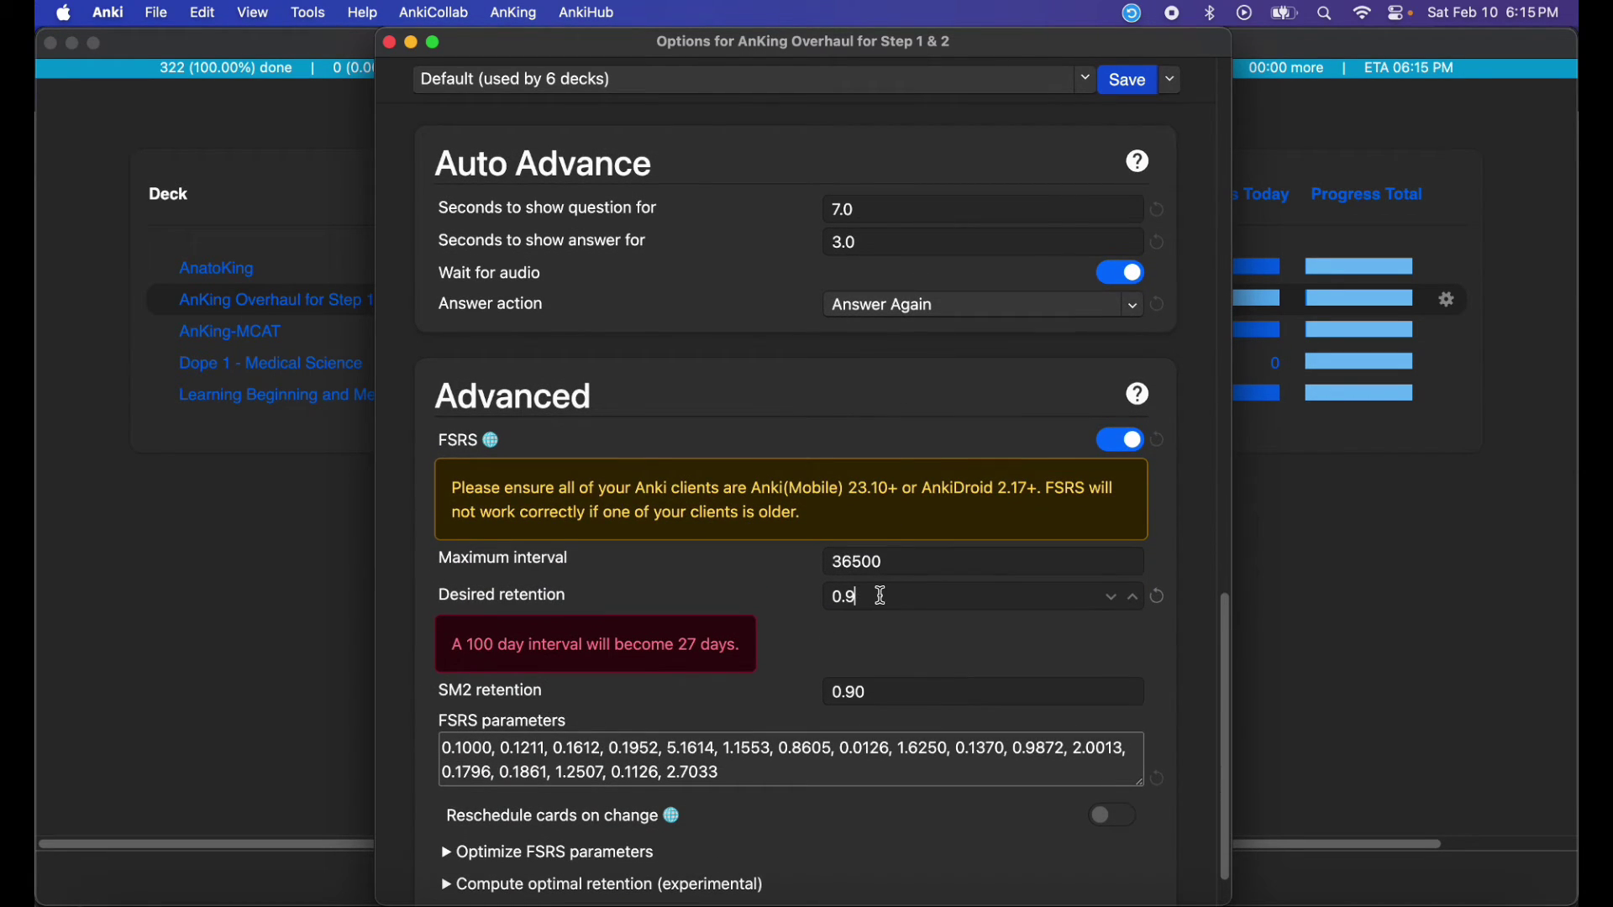
text(8)
key(BackSpace)
text(8)
click(1124, 82)
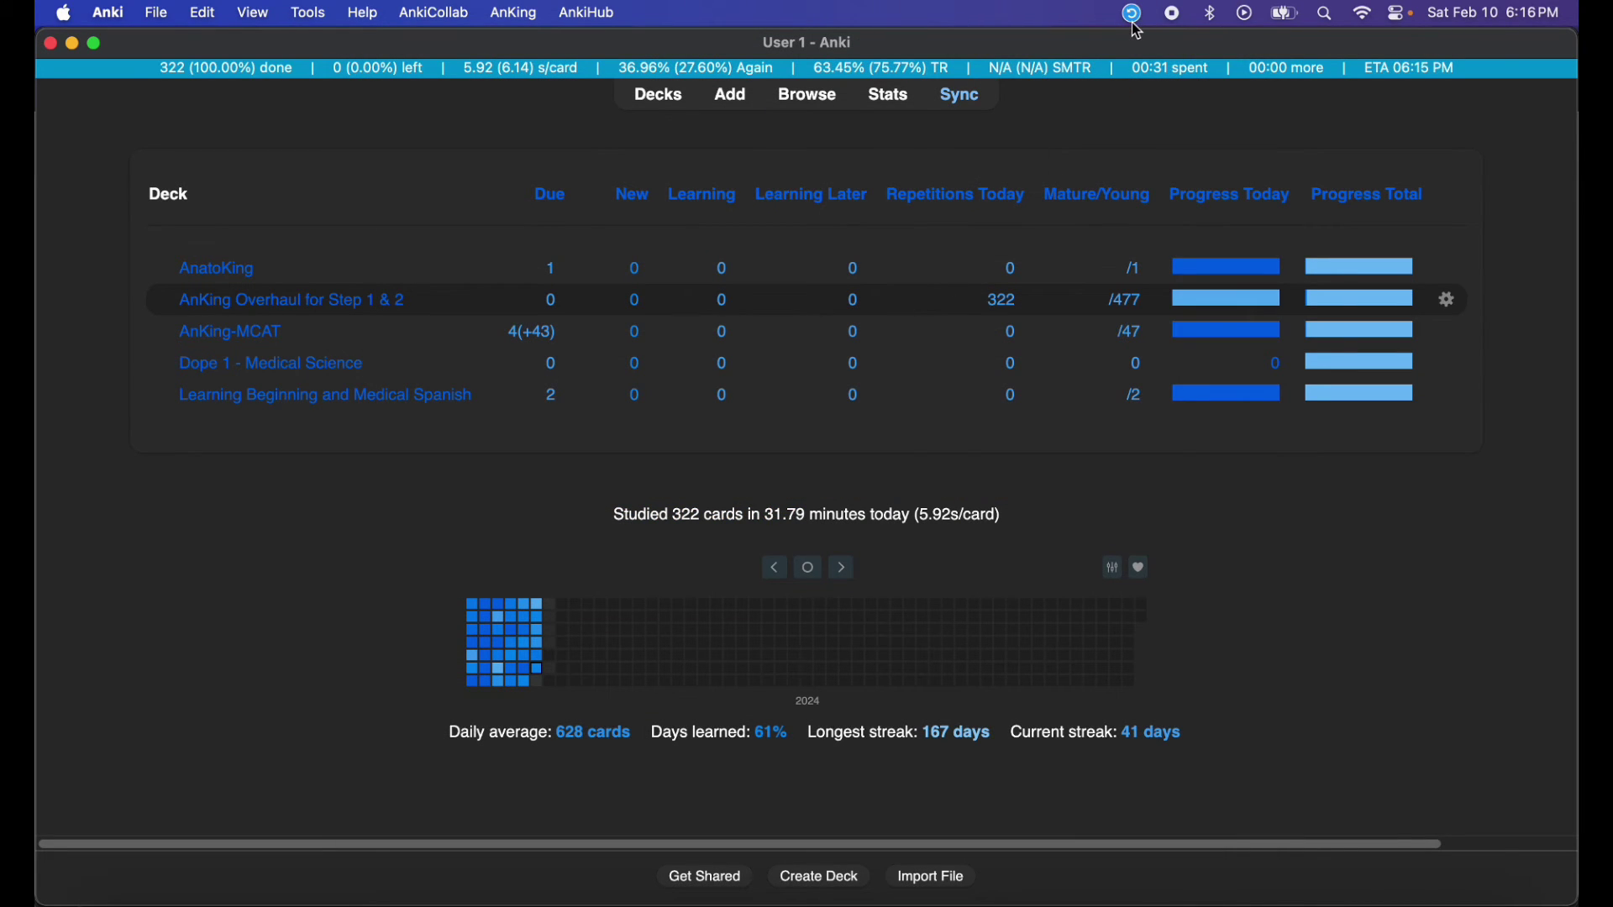
key(super+Tab)
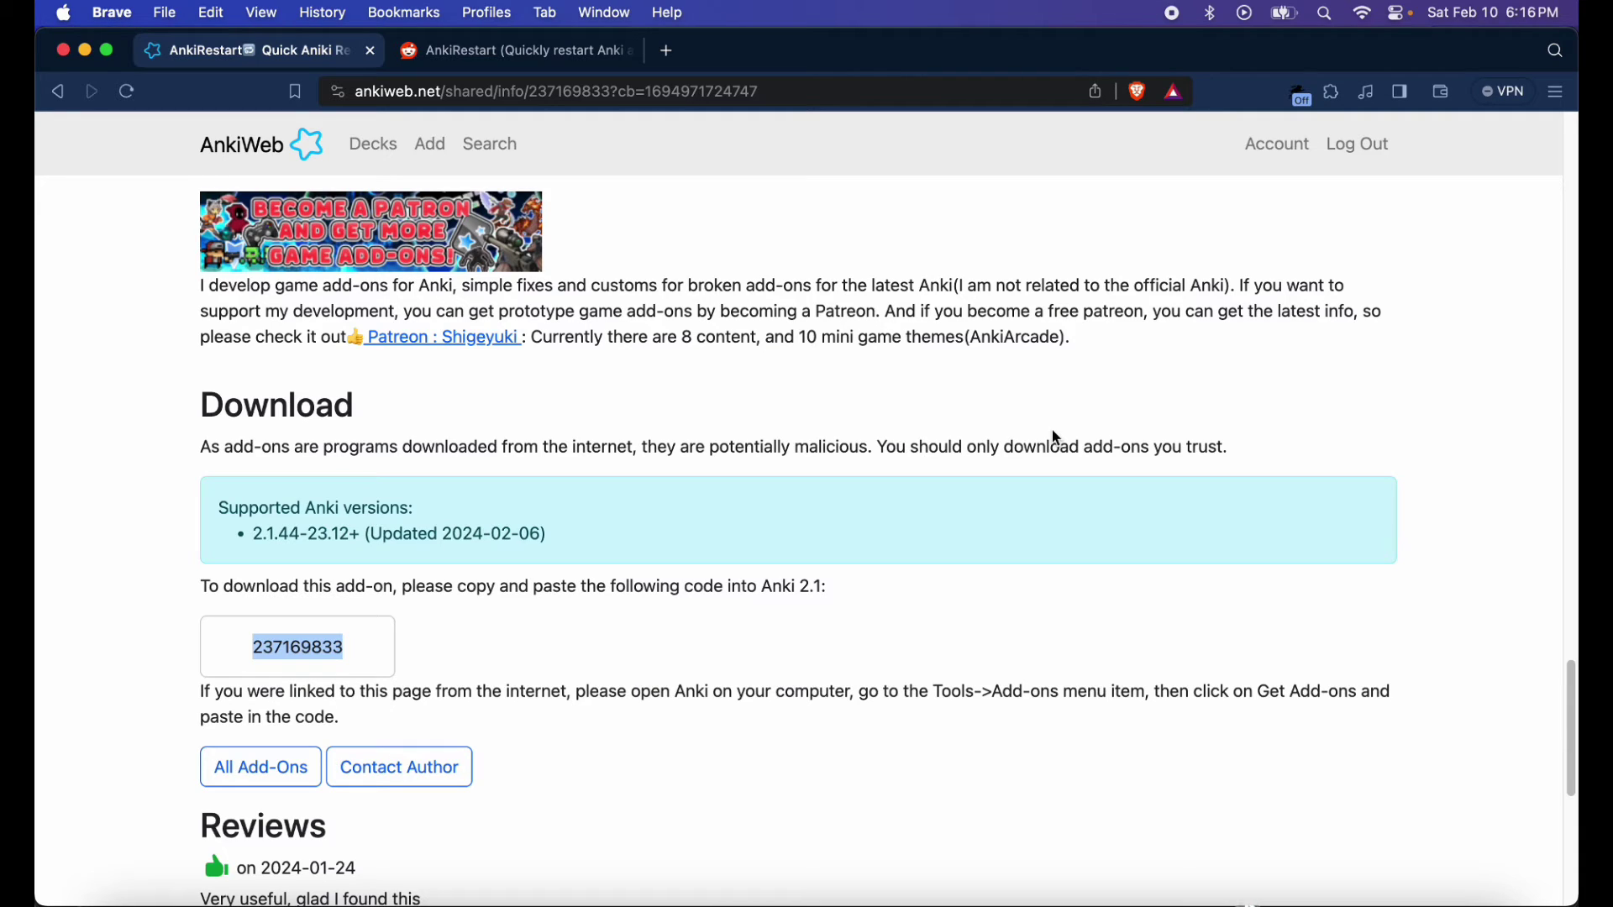
key(super+Tab)
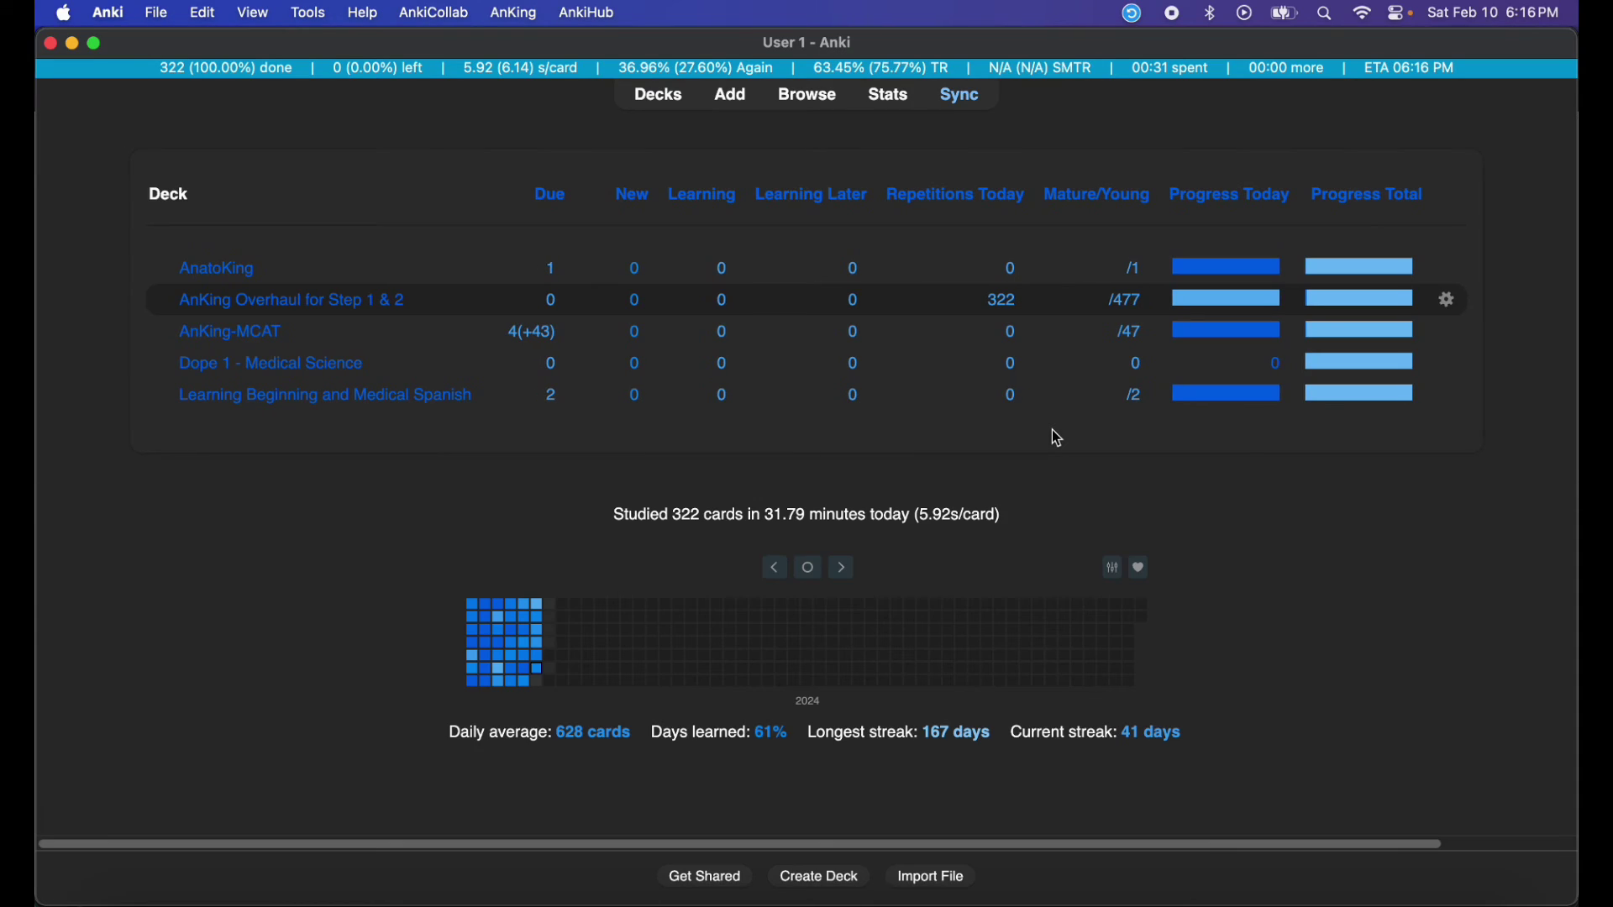